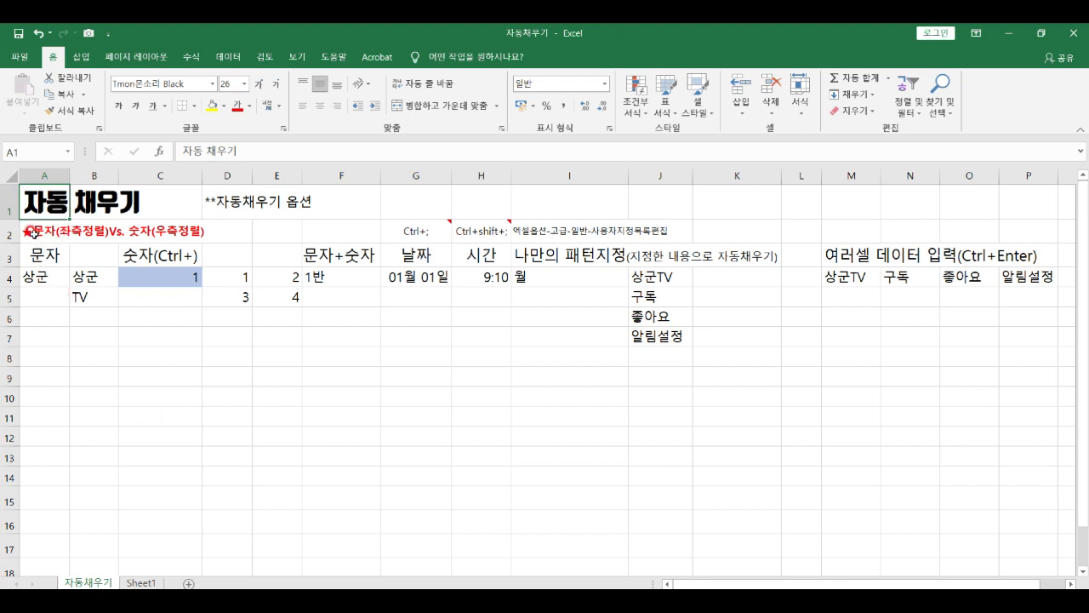
# Autofill the text in A4 down through A11
pyautogui.click(156, 237)
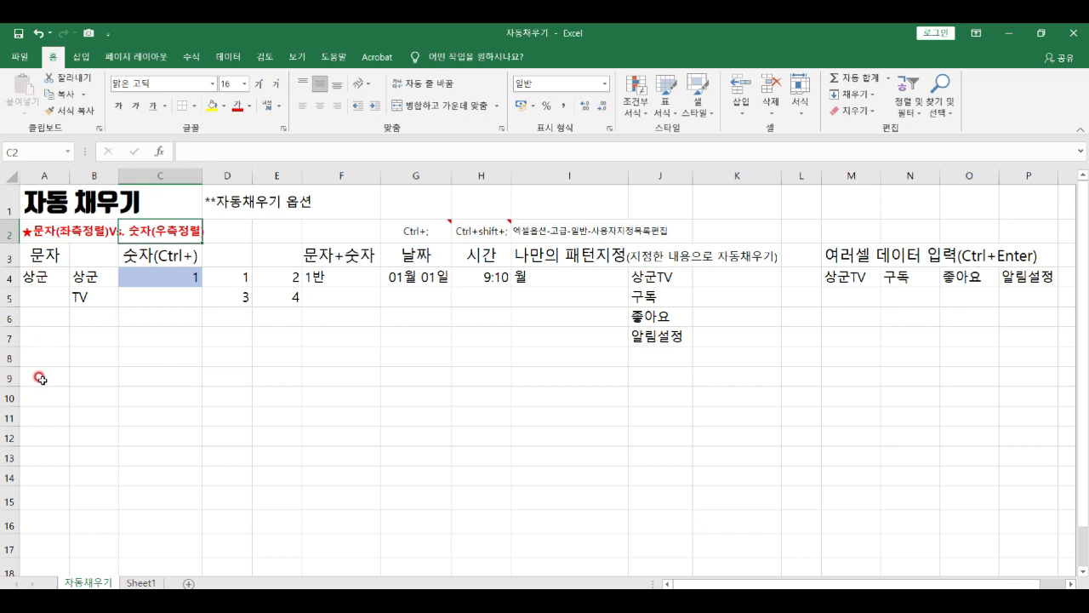
pyautogui.click(44, 277)
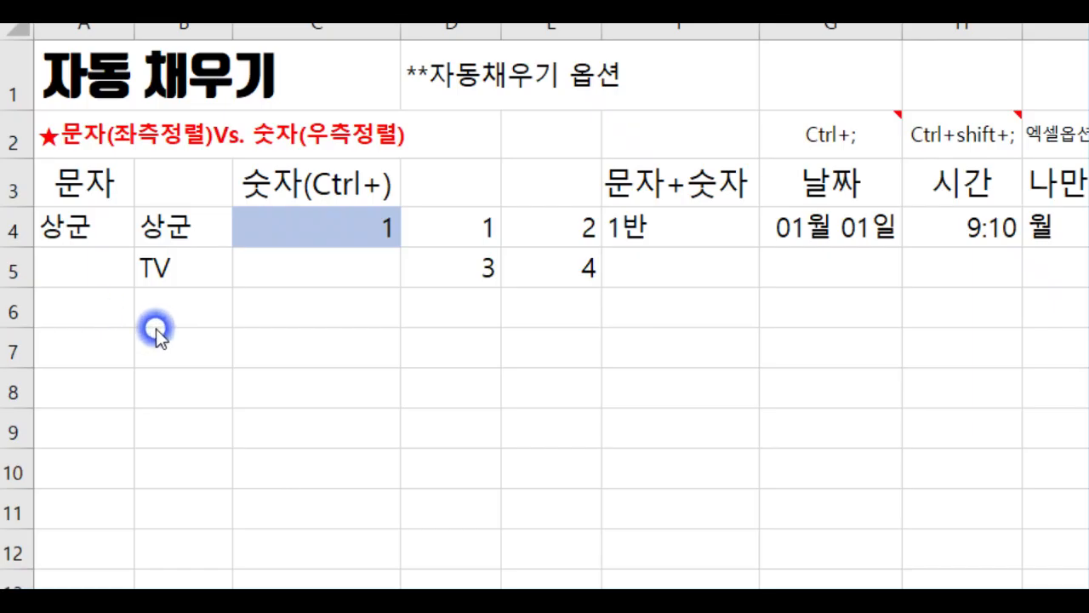
pyautogui.click(80, 216)
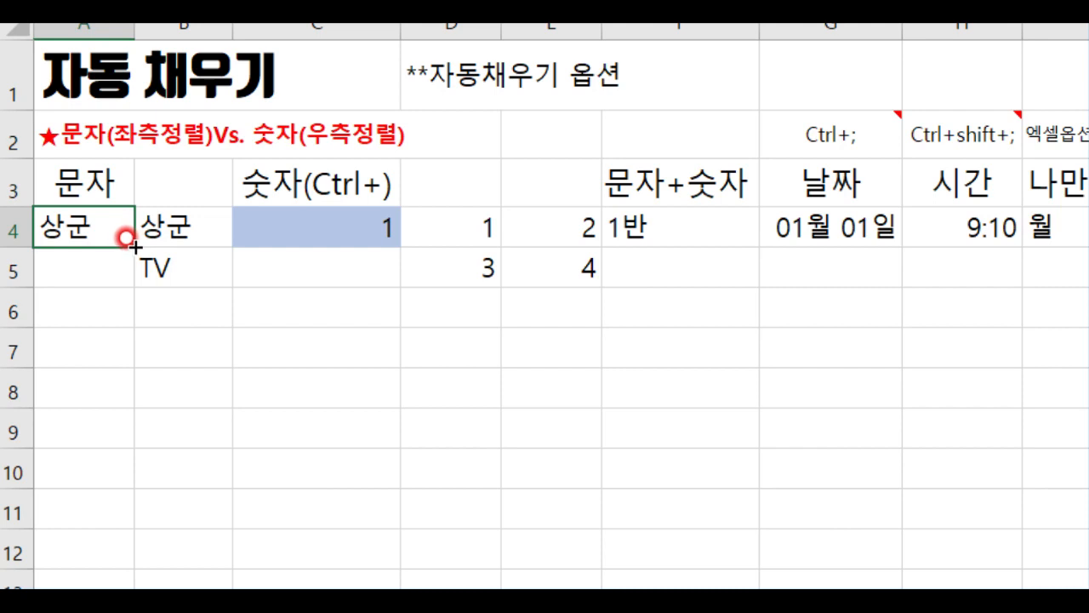
pyautogui.moveTo(134, 246); pyautogui.dragTo(125, 540)
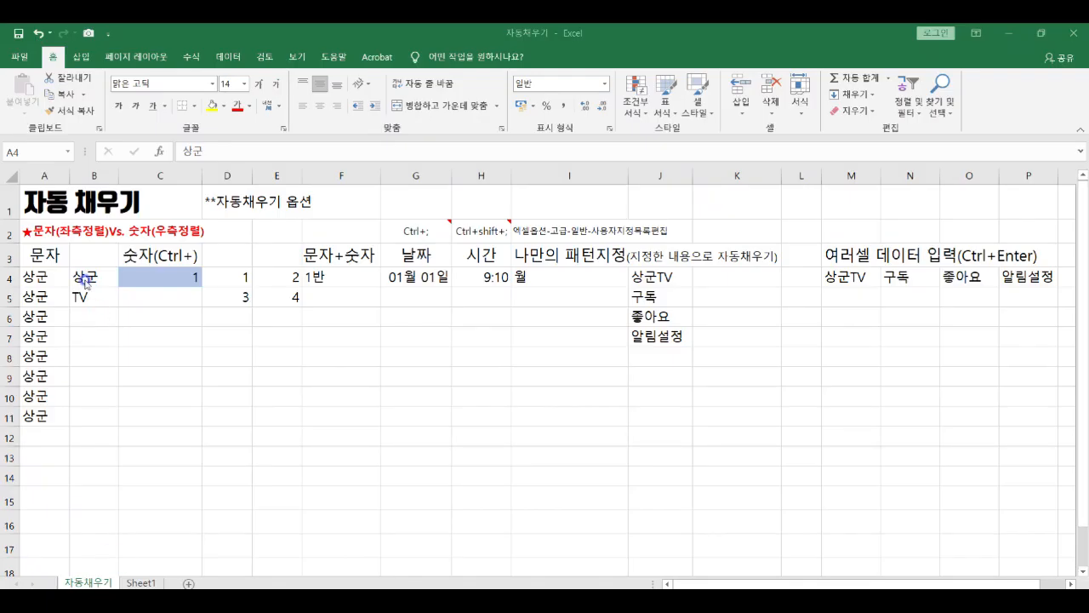
# Autofill the two-cell text pattern in B4:B5 down through B11
pyautogui.click(94, 278)
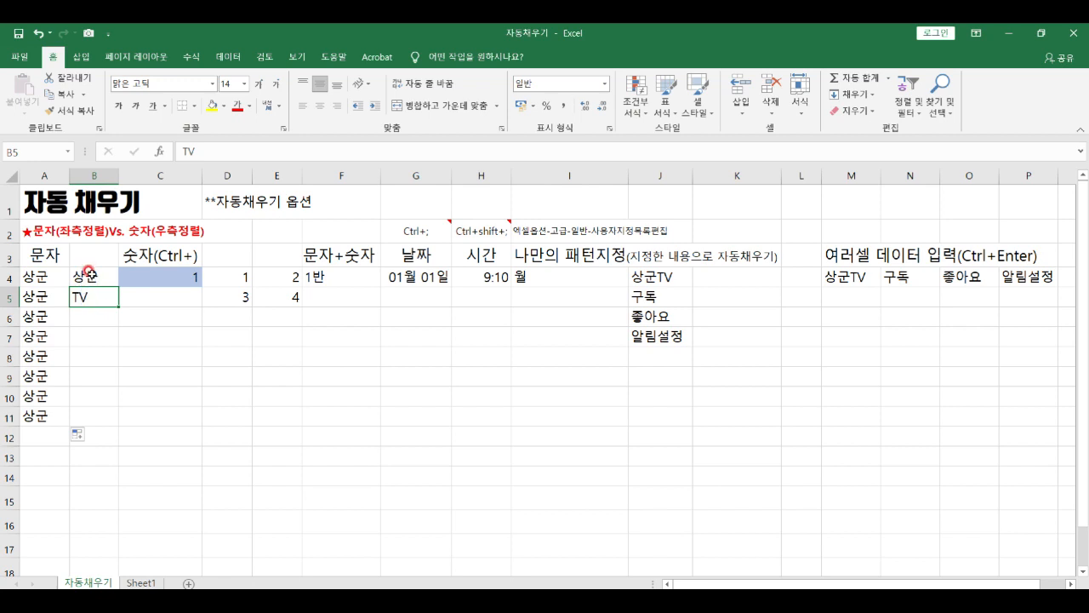
pyautogui.moveTo(89, 292); pyautogui.dragTo(90, 294)
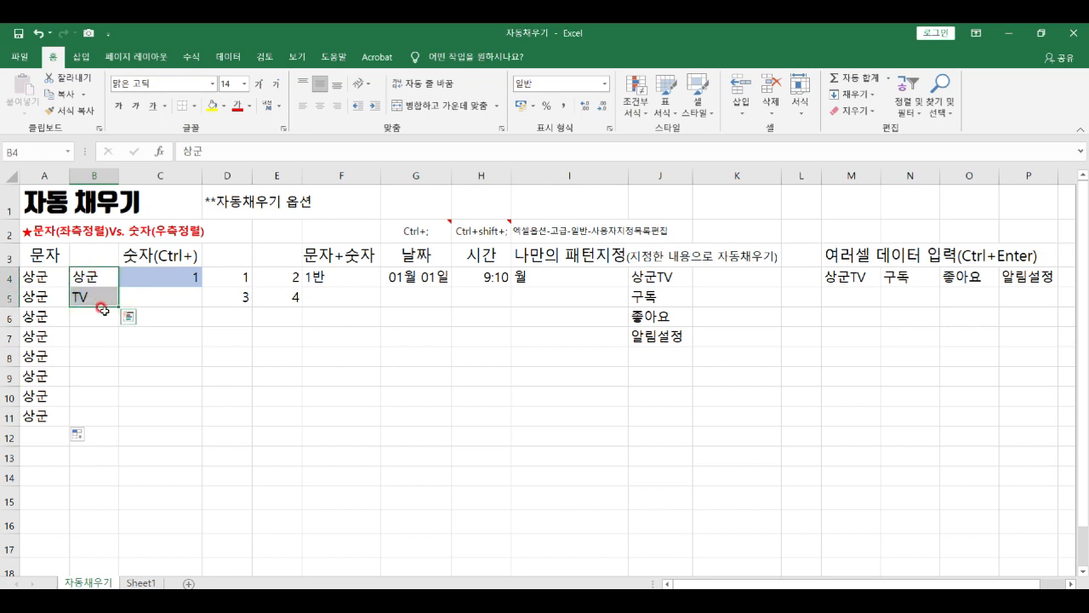
pyautogui.moveTo(116, 303); pyautogui.dragTo(107, 424)
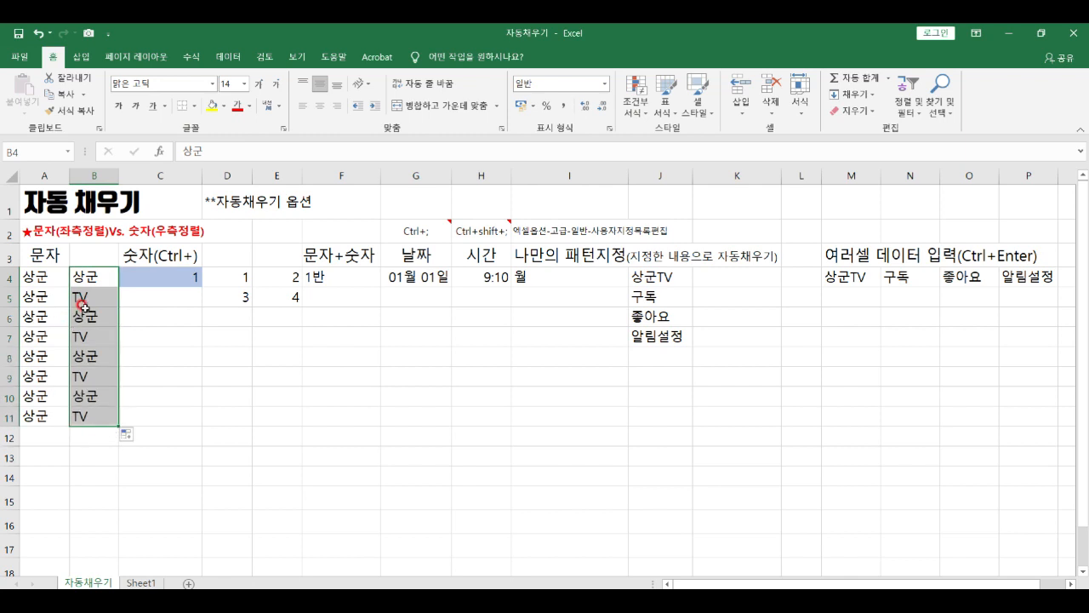
pyautogui.click(88, 394)
pyautogui.moveTo(82, 276); pyautogui.dragTo(81, 413)
pyautogui.click(86, 390)
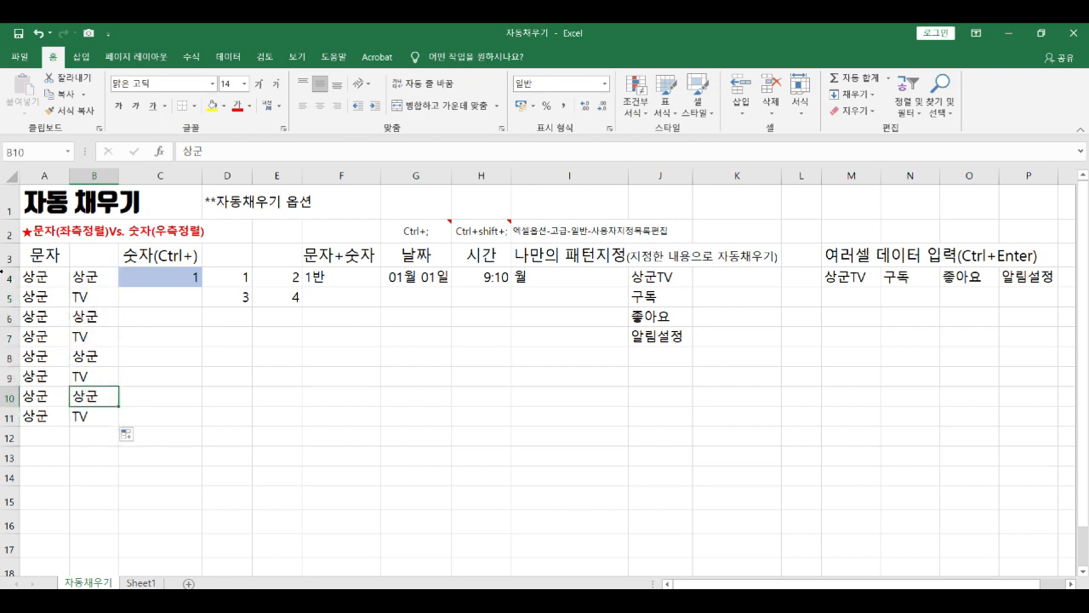
# Autofill the number in C4 down through C11 as plain copies, then undo the fill
pyautogui.click(195, 271)
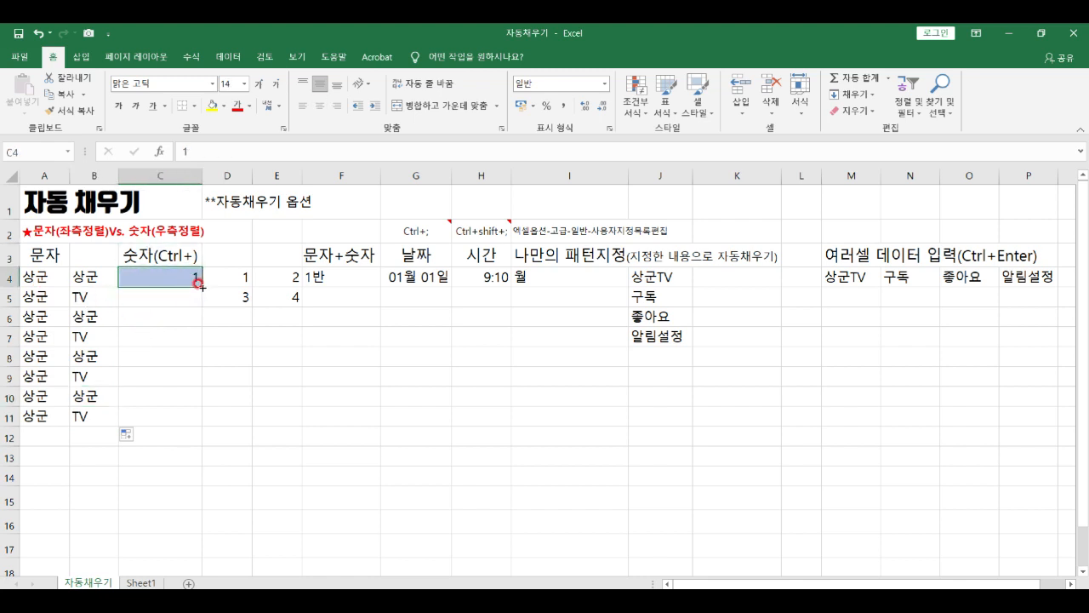
pyautogui.moveTo(205, 291); pyautogui.dragTo(179, 421)
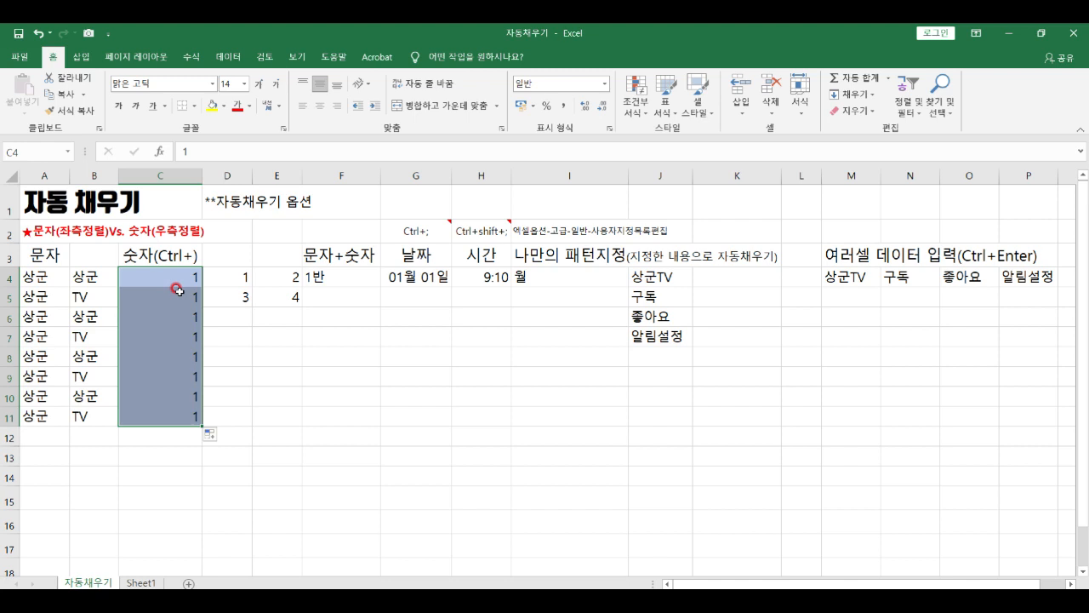
pyautogui.moveTo(178, 290); pyautogui.dragTo(181, 291)
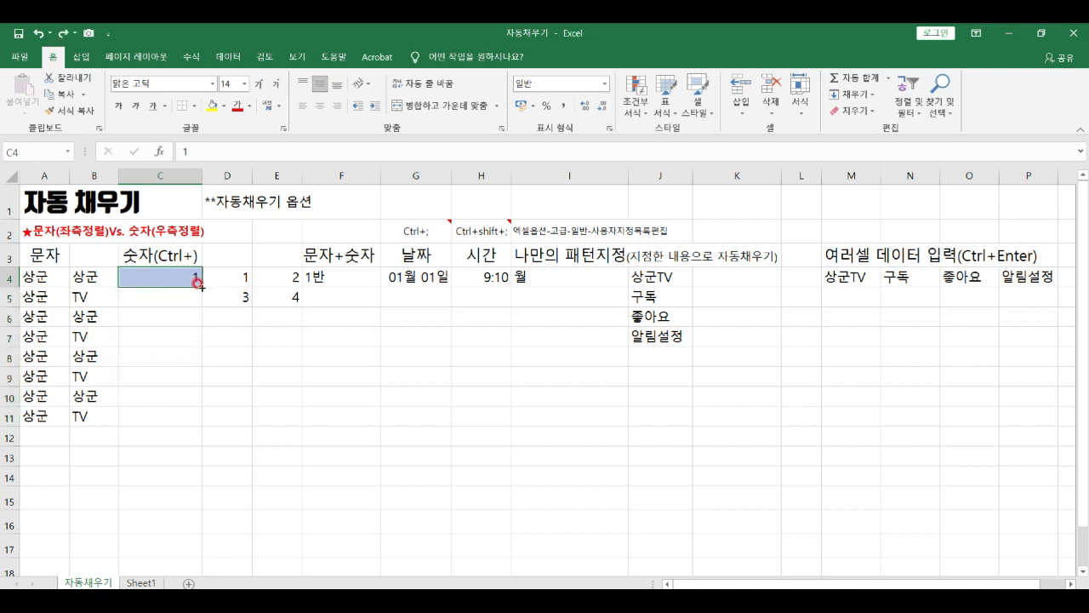
# Autofill C4 down through C11 as an increasing series, then switch the fill option to fill without formatting (서식 없이 채우기)
pyautogui.moveTo(197, 284); pyautogui.dragTo(183, 428)
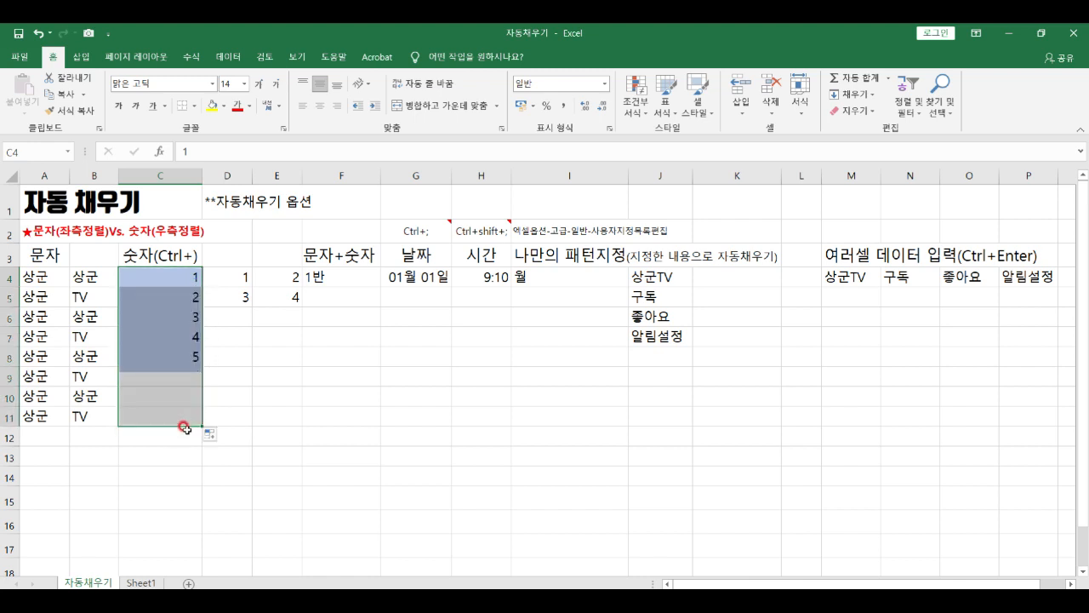
pyautogui.moveTo(178, 281); pyautogui.dragTo(162, 415)
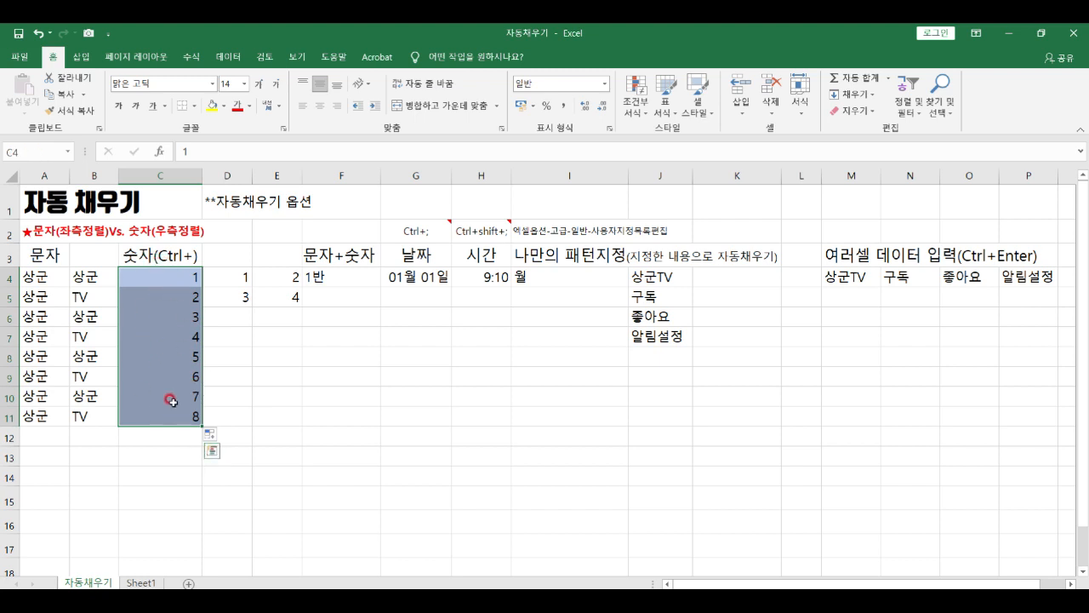
pyautogui.click(211, 436)
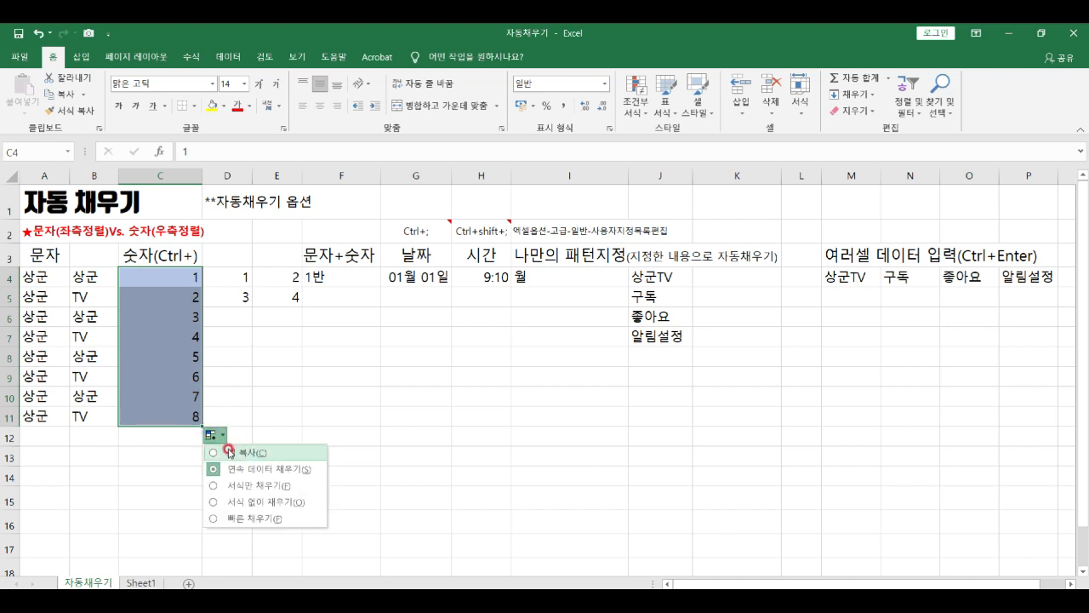
pyautogui.click(229, 502)
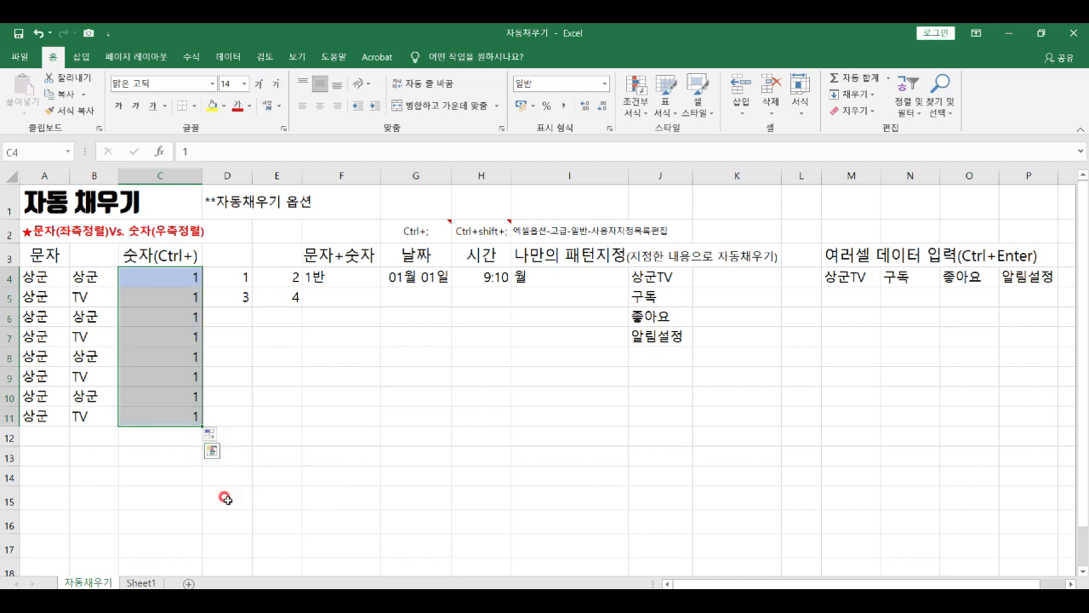
# Clear the filled values from C5:C11
pyautogui.click(171, 300)
pyautogui.moveTo(171, 300); pyautogui.dragTo(161, 416)
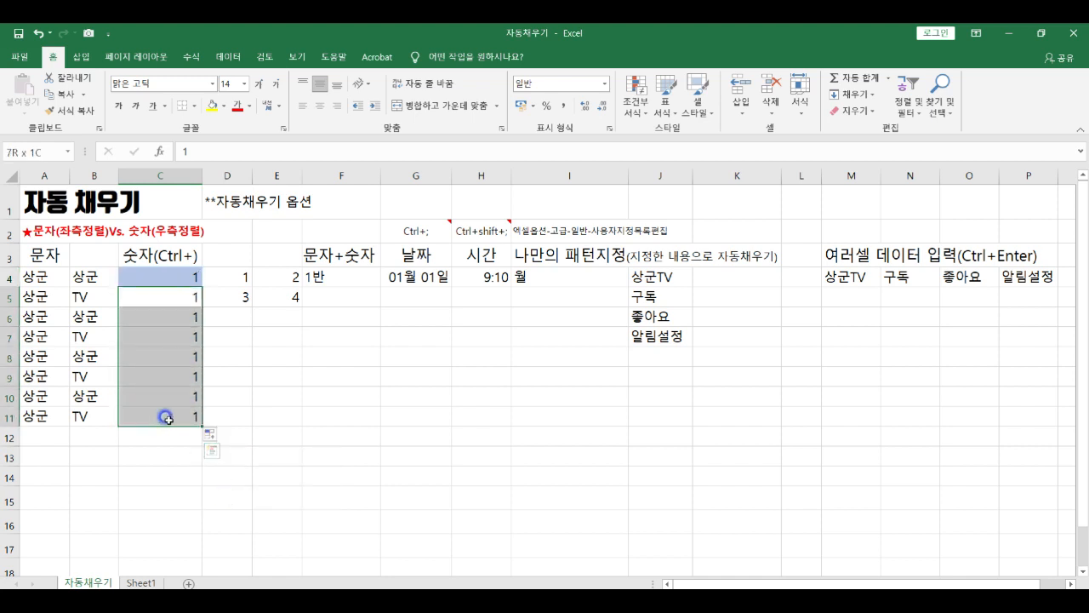
pyautogui.click(179, 313)
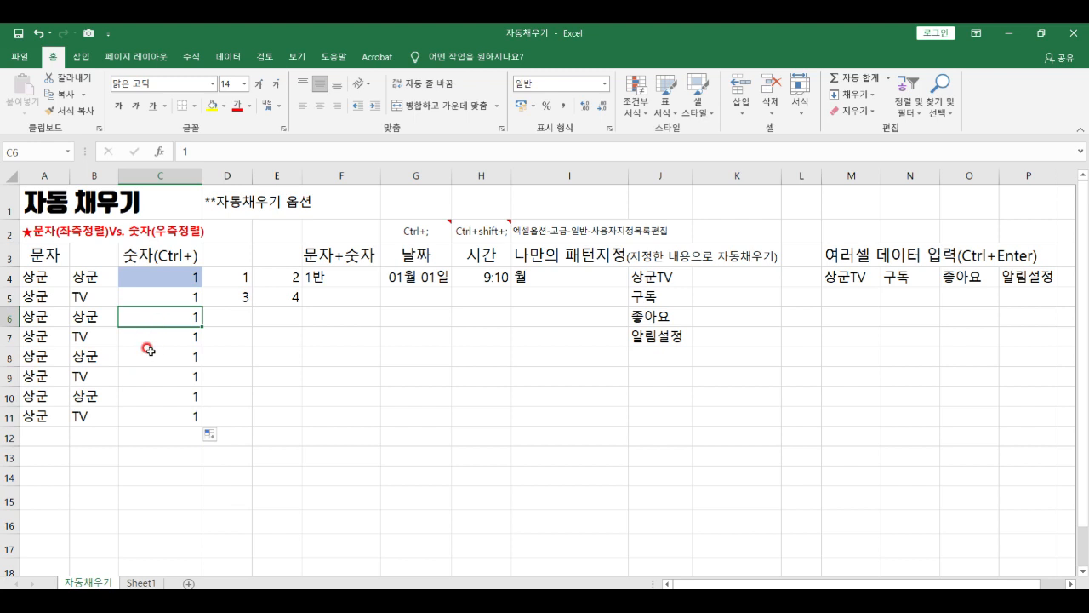
pyautogui.click(161, 293)
pyautogui.hotkey('ctrl', 'shift', 'Down')
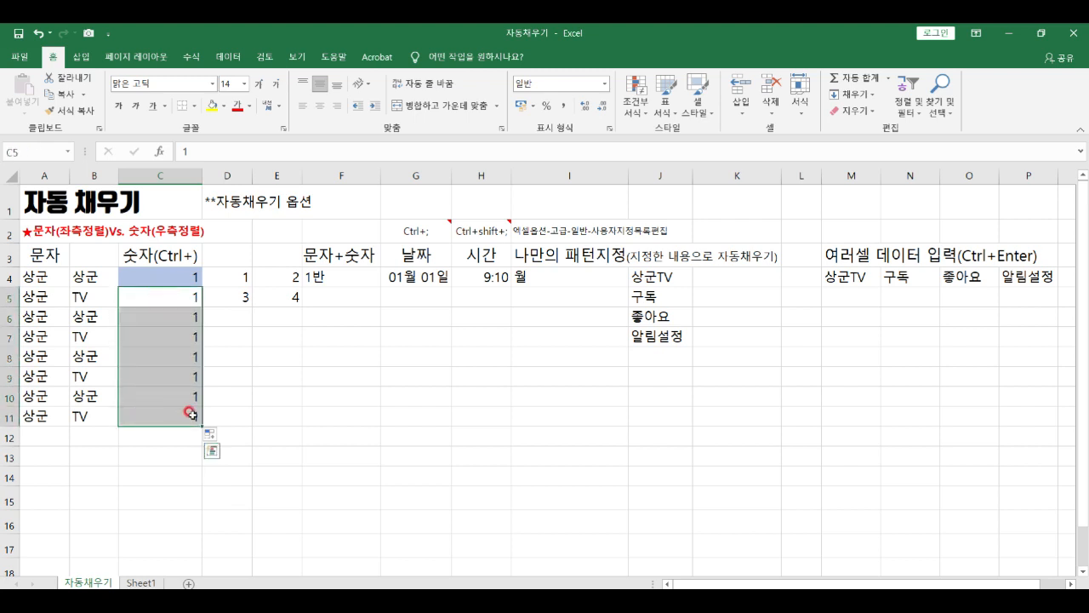
pyautogui.press('Delete')
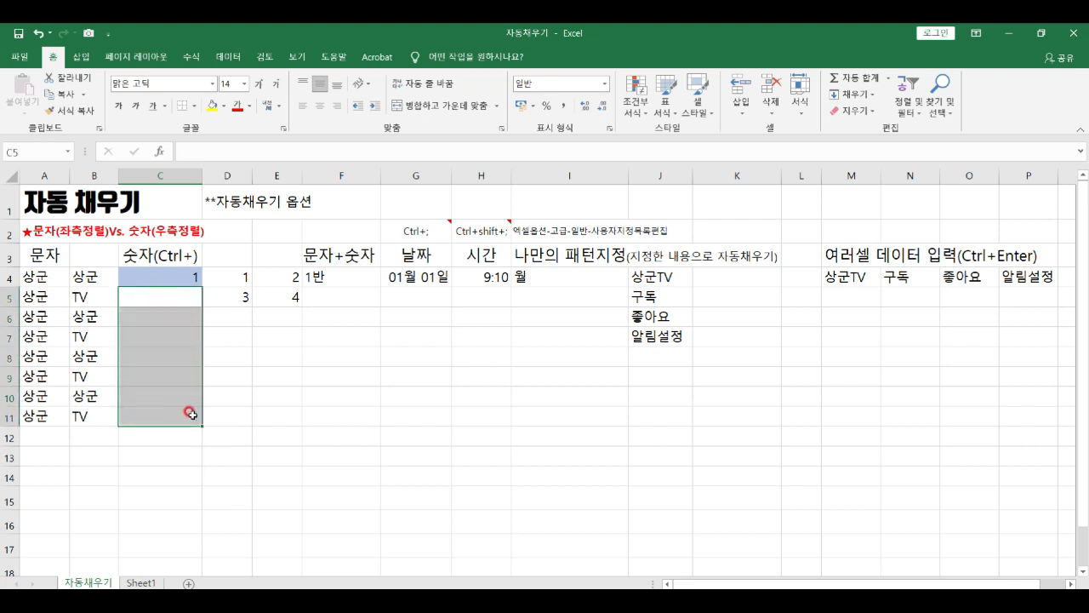
# Autofill the odd-number pattern in D4:D5 down through D12
pyautogui.click(162, 276)
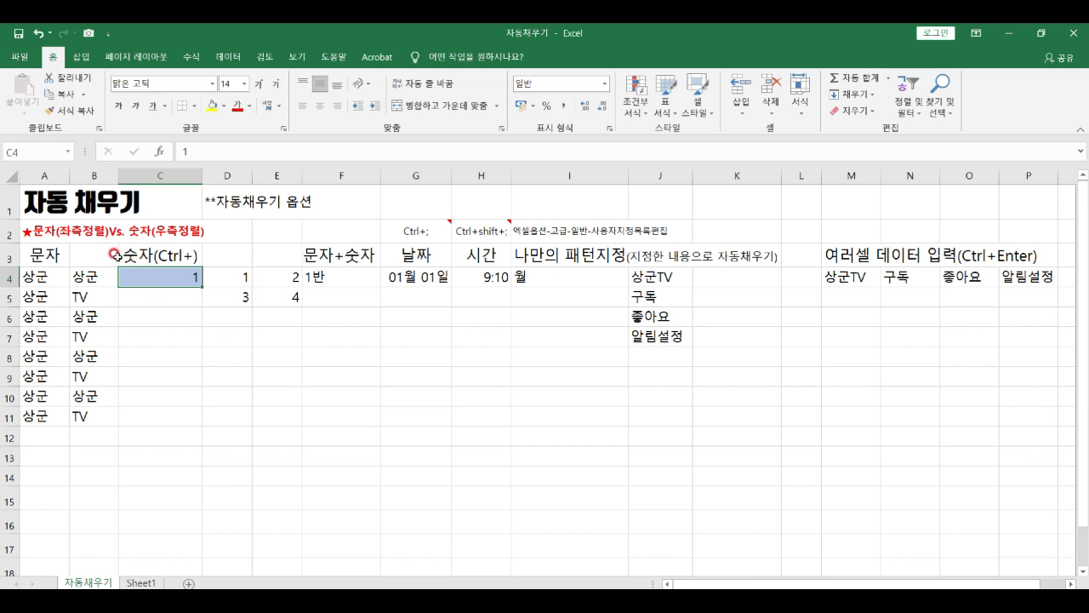
pyautogui.moveTo(232, 277); pyautogui.dragTo(244, 437)
pyautogui.click(230, 278)
pyautogui.click(227, 299)
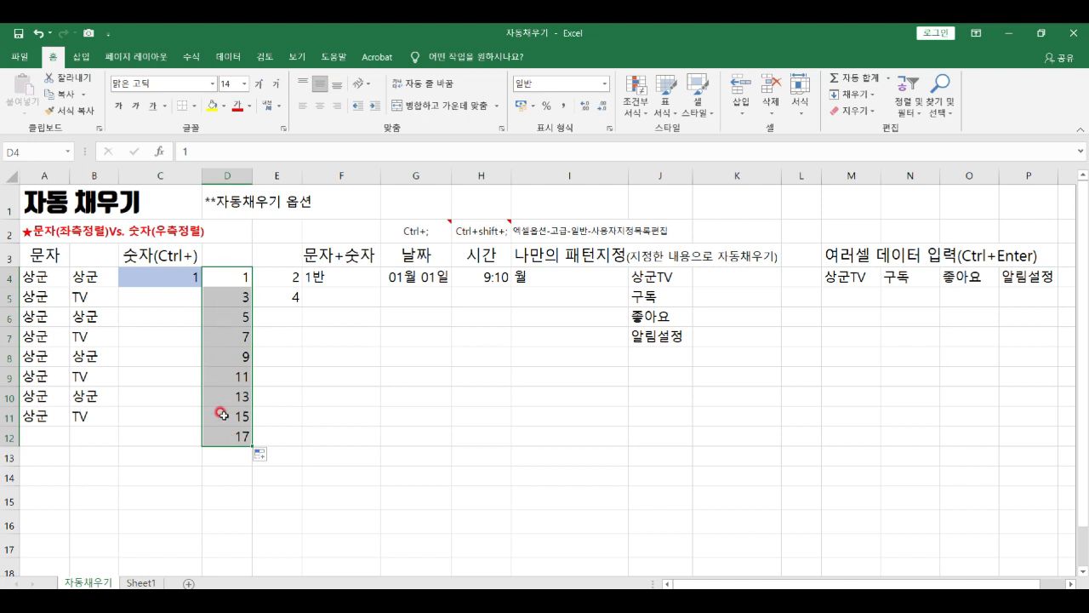
# Autofill the even-number pattern in E4:E5 down through E12, keeping the series fill option (연속 데이터 채우기)
pyautogui.moveTo(281, 274); pyautogui.dragTo(281, 438)
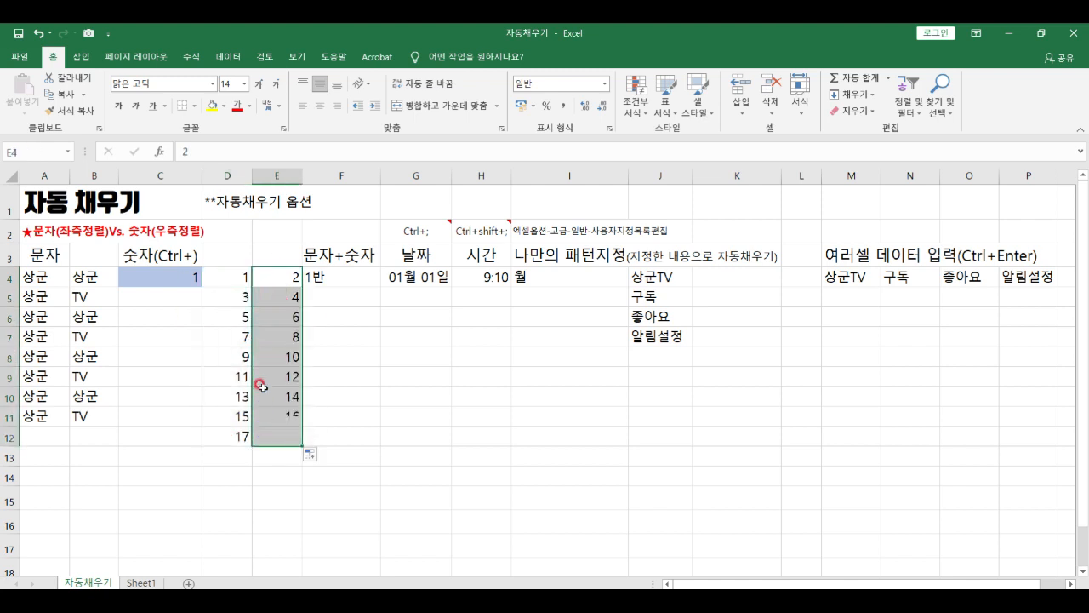
pyautogui.click(273, 289)
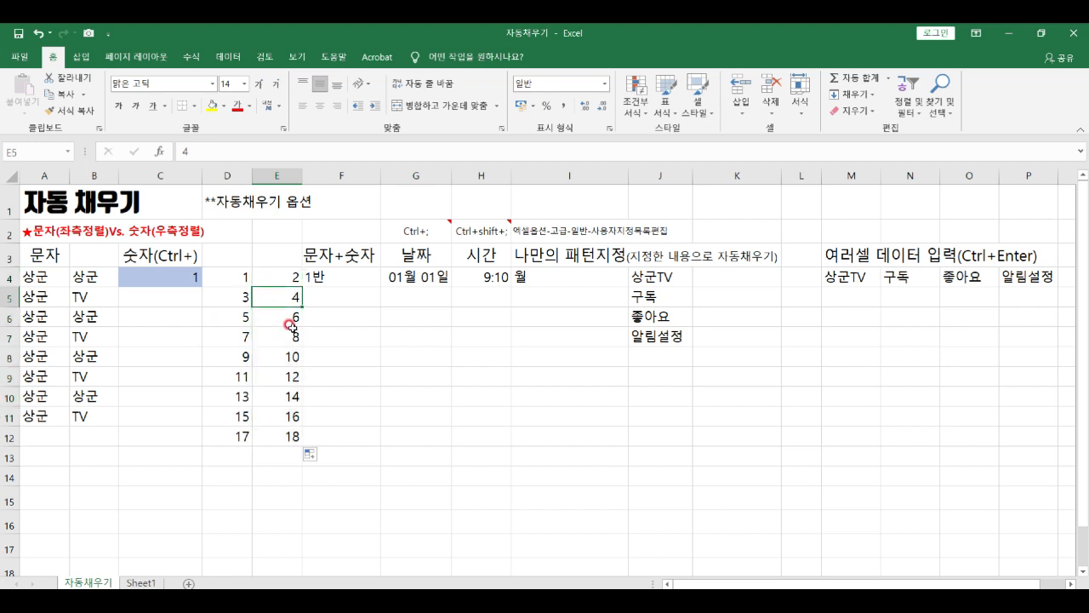
pyautogui.click(309, 455)
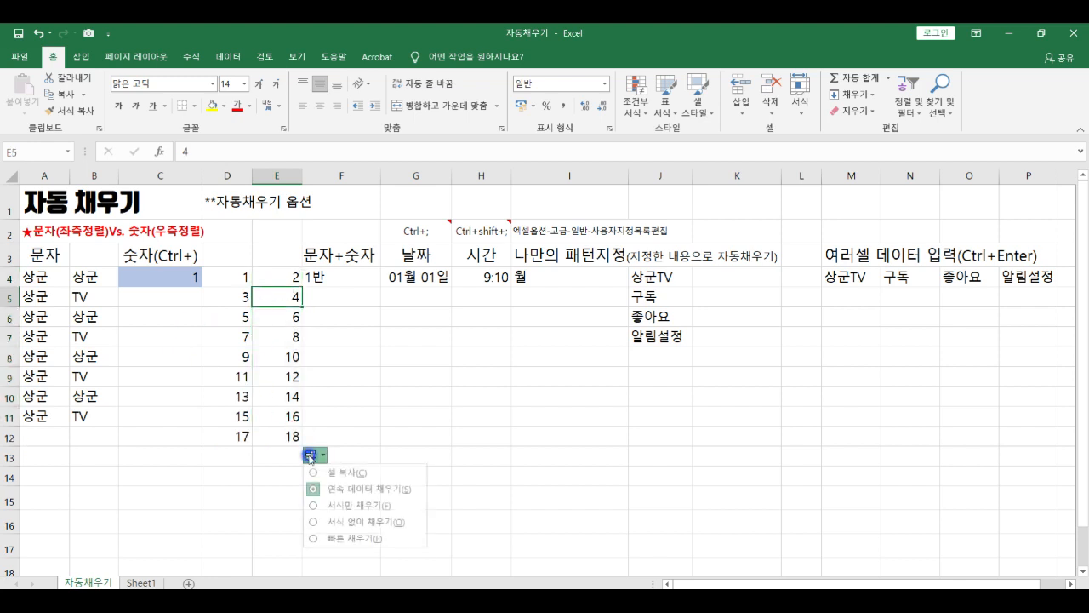
pyautogui.click(332, 491)
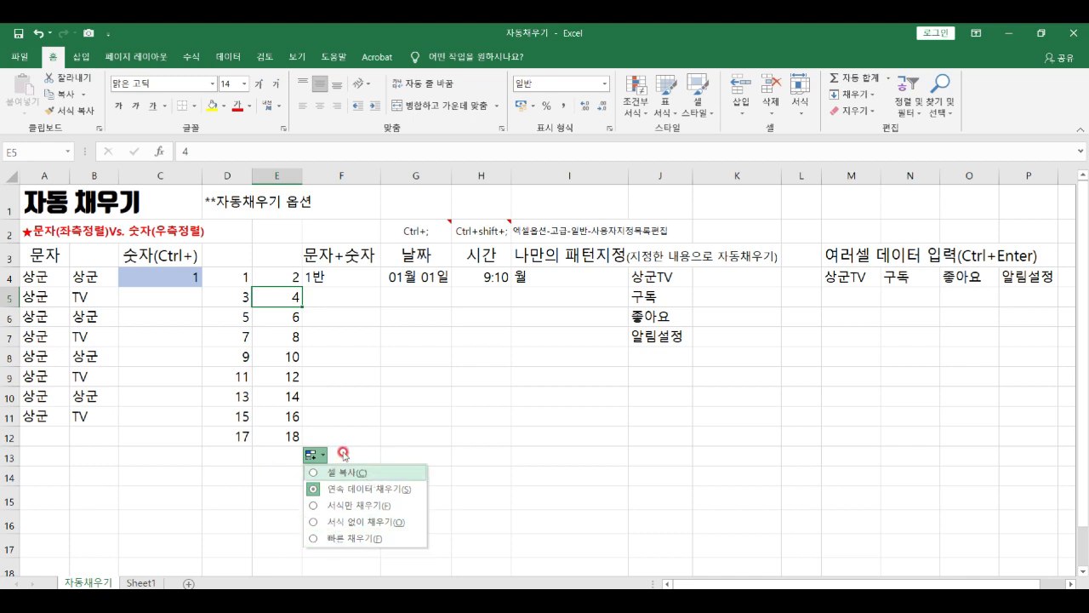
pyautogui.click(286, 359)
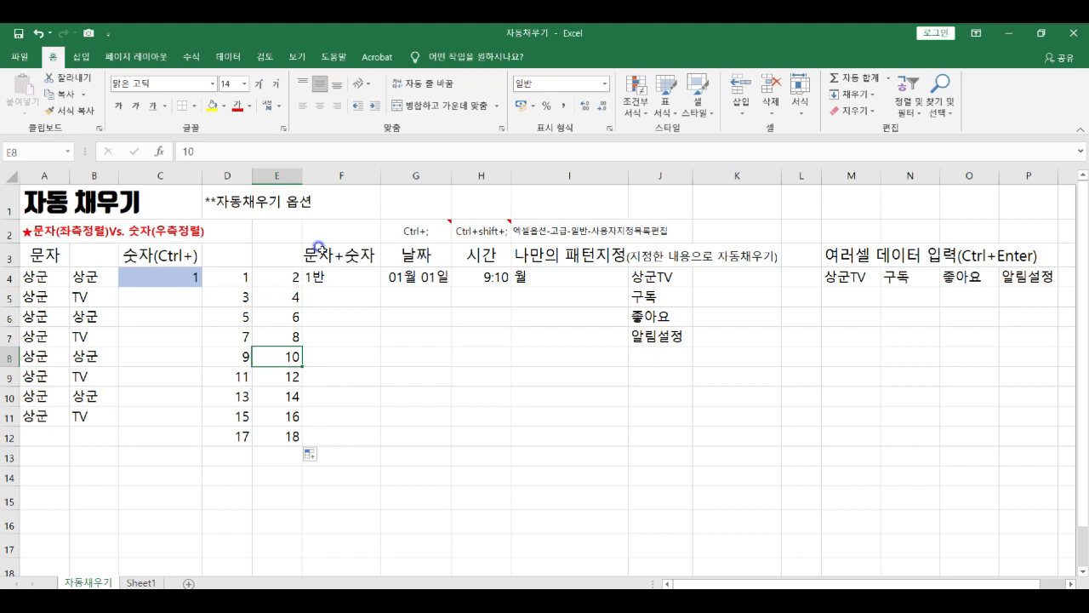
# Autofill the combined number-and-text entry in F4 down through F12
pyautogui.click(318, 252)
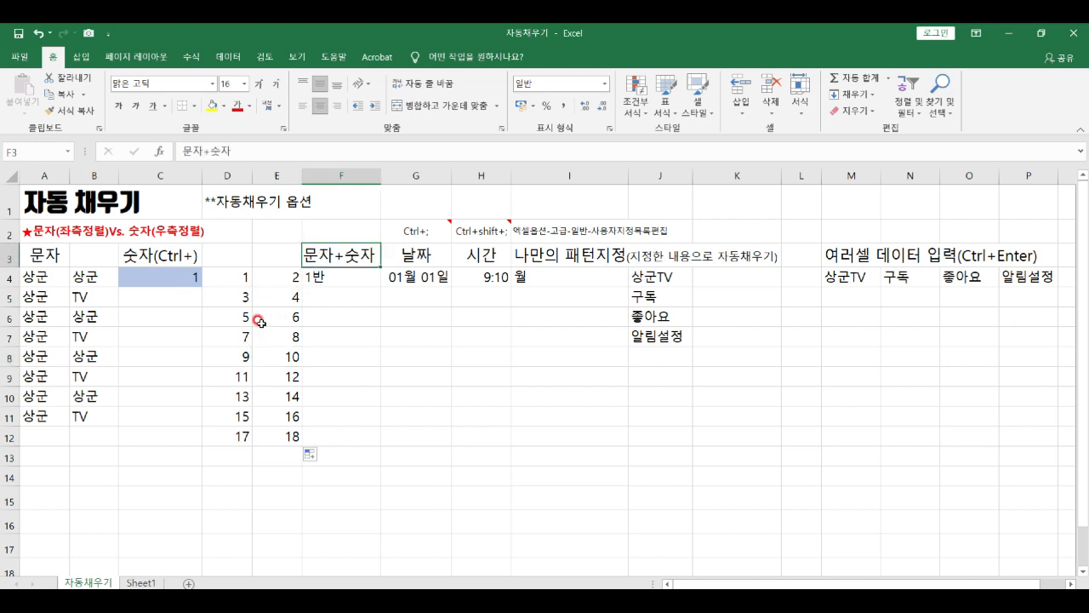
pyautogui.click(337, 276)
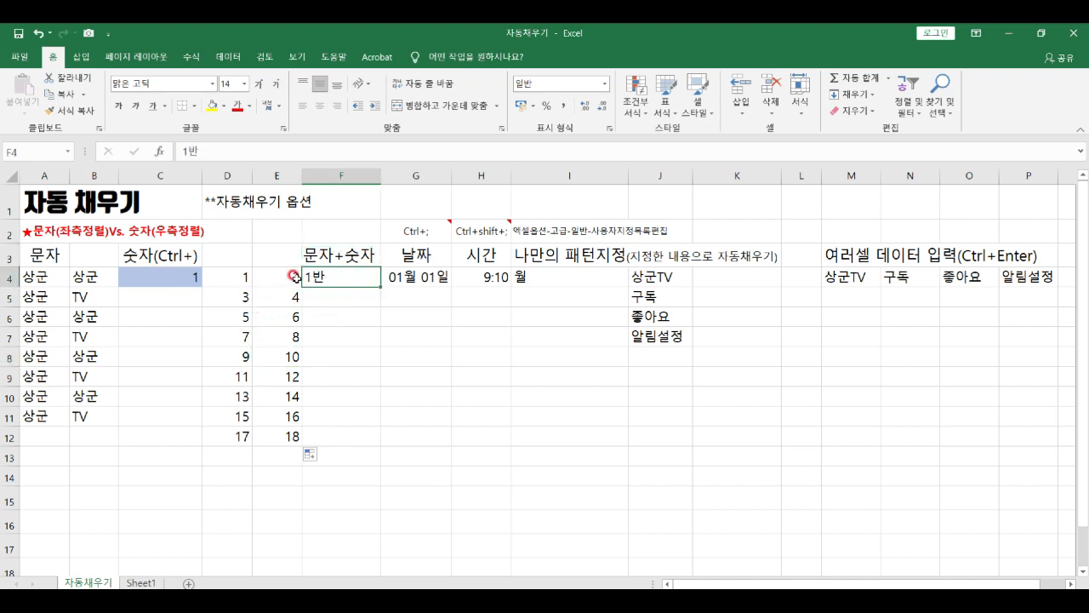
pyautogui.moveTo(374, 283); pyautogui.dragTo(353, 447)
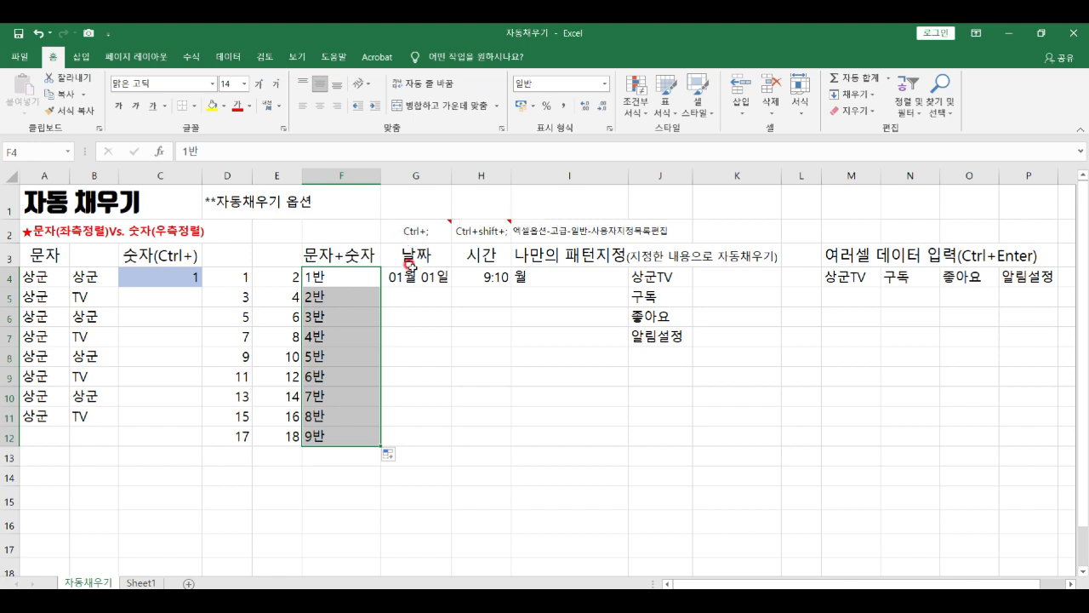
# Insert the current date as a fixed value in cell G1
pyautogui.moveTo(411, 231)
pyautogui.click(404, 208)
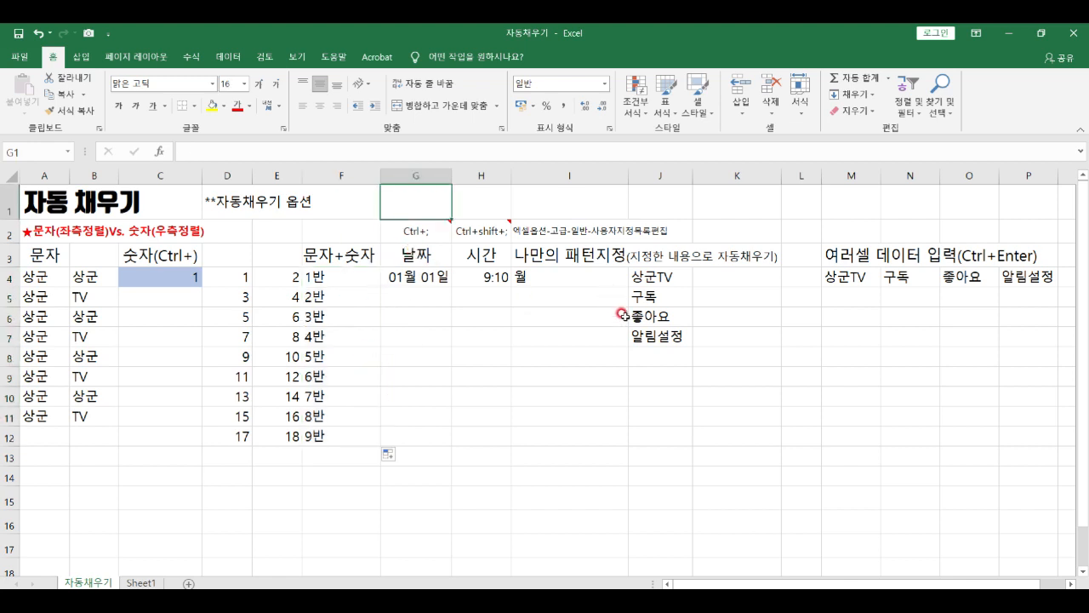
pyautogui.hotkey('ctrl', ';')
pyautogui.press('Return')
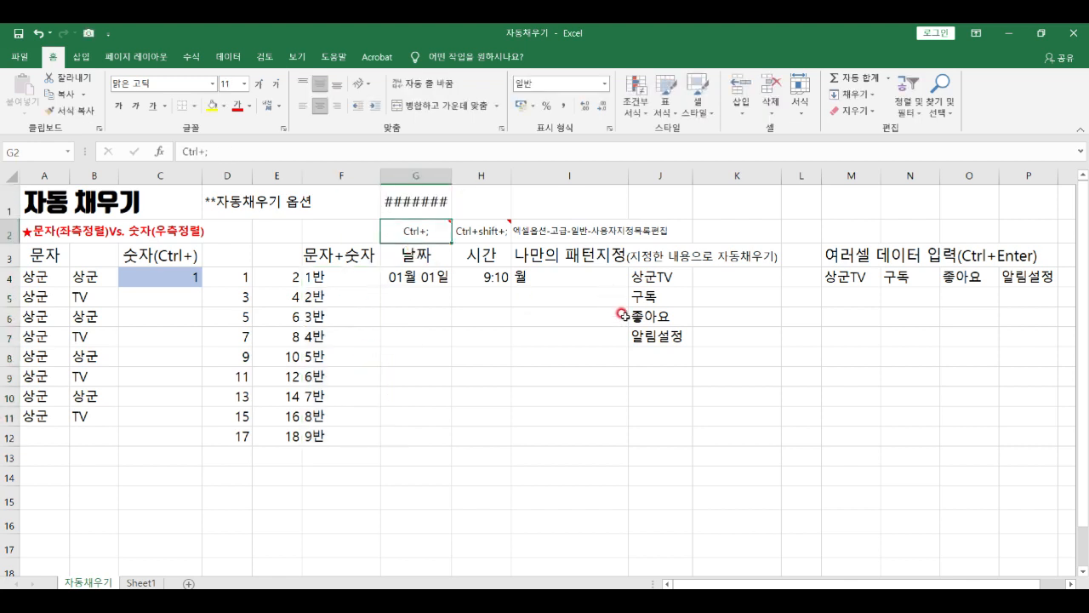
# Reduce the font size of the date in G1 to 12
pyautogui.click(421, 197)
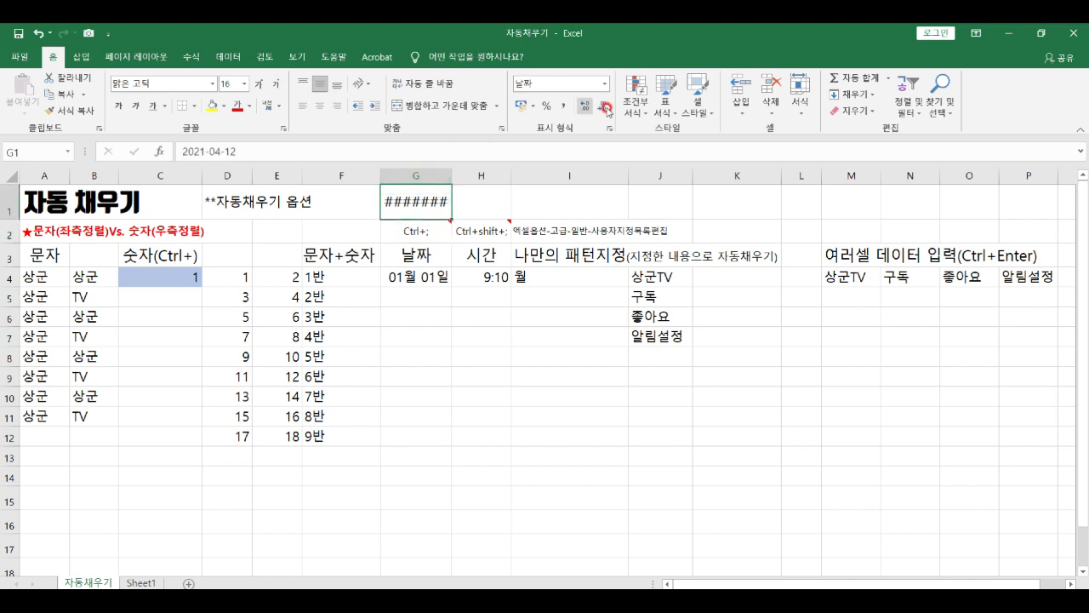
pyautogui.click(275, 84)
pyautogui.click(275, 84)
pyautogui.click(275, 83)
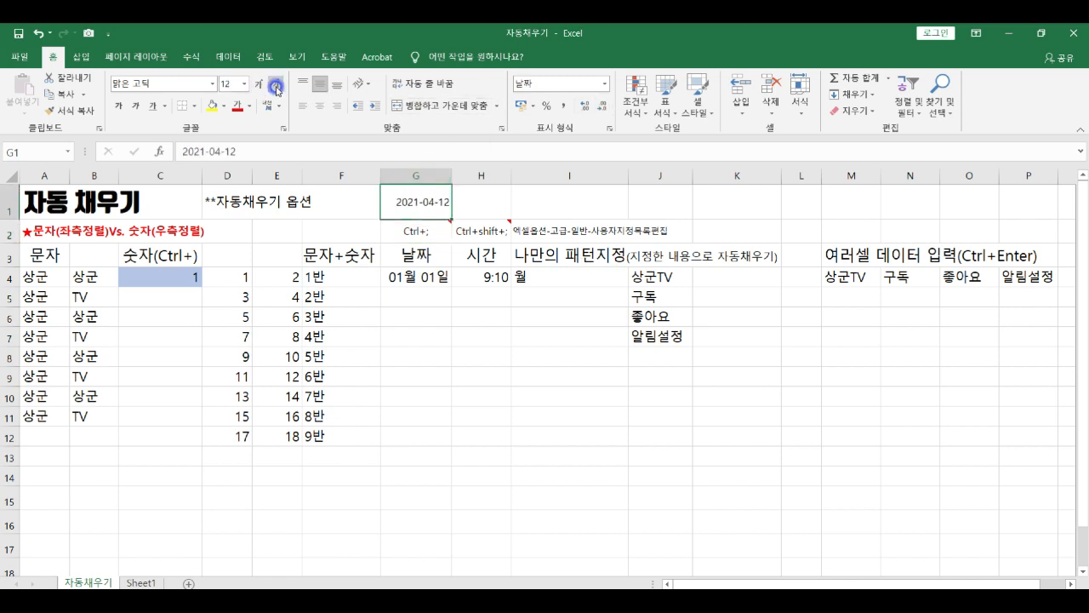
# Insert the current time as a fixed value in cell H1
pyautogui.click(473, 227)
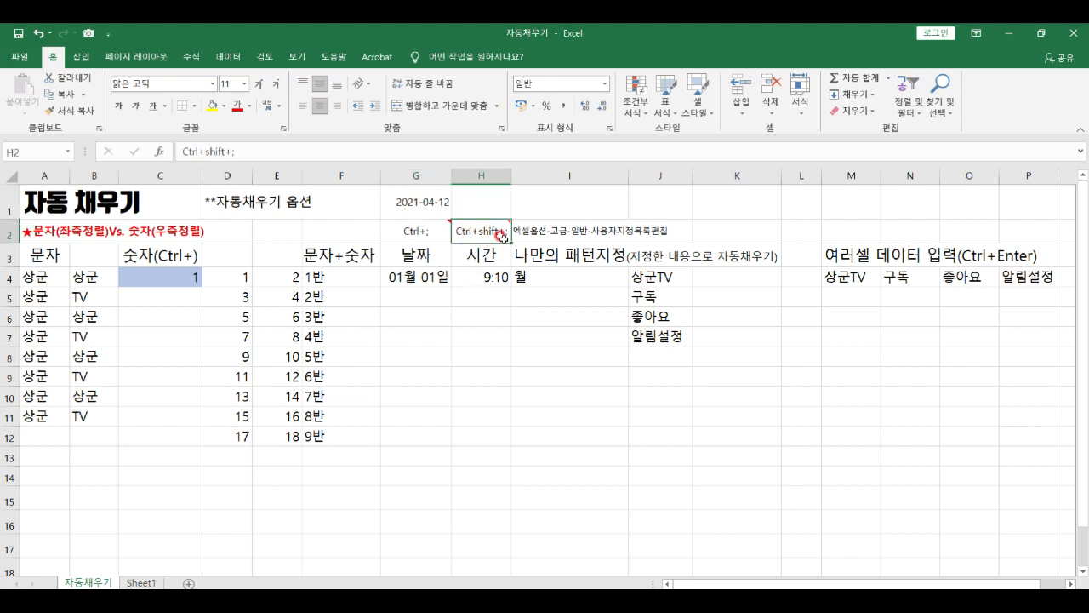
pyautogui.click(499, 193)
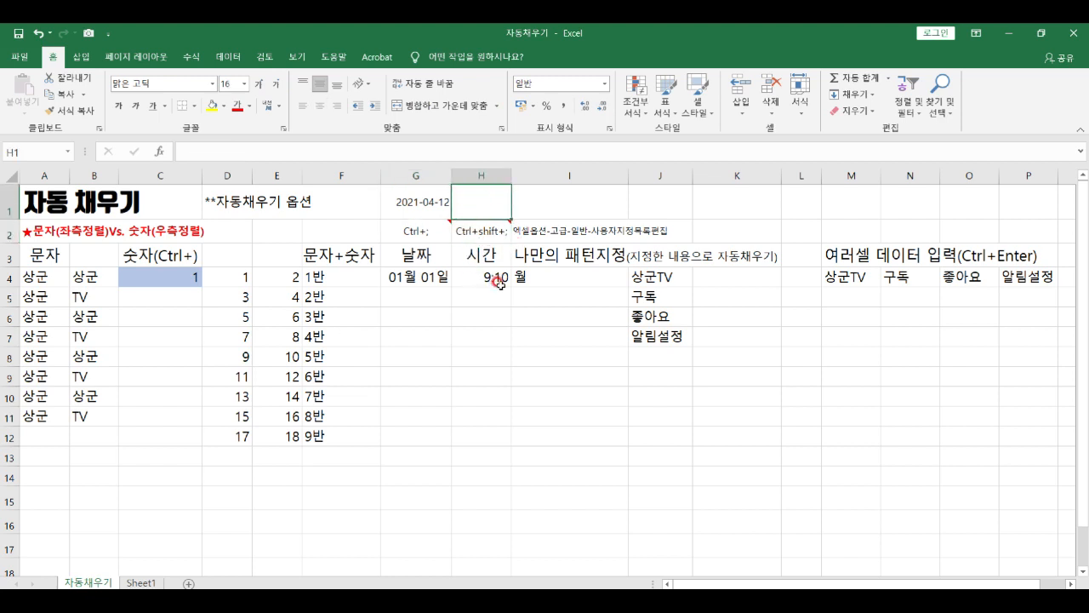
pyautogui.hotkey('ctrl', 'shift', ';')
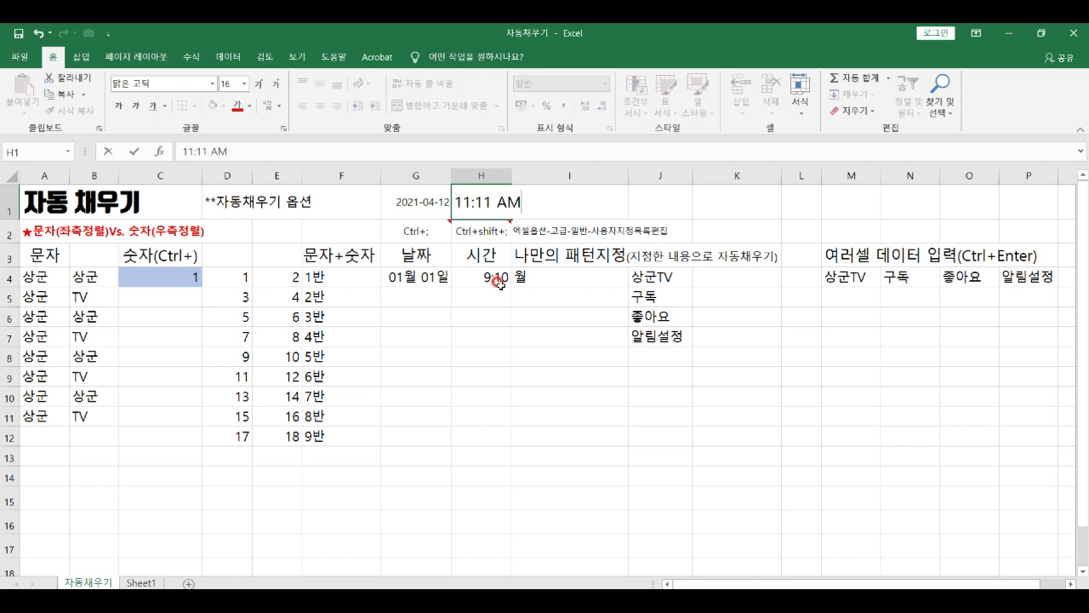
pyautogui.press('Return')
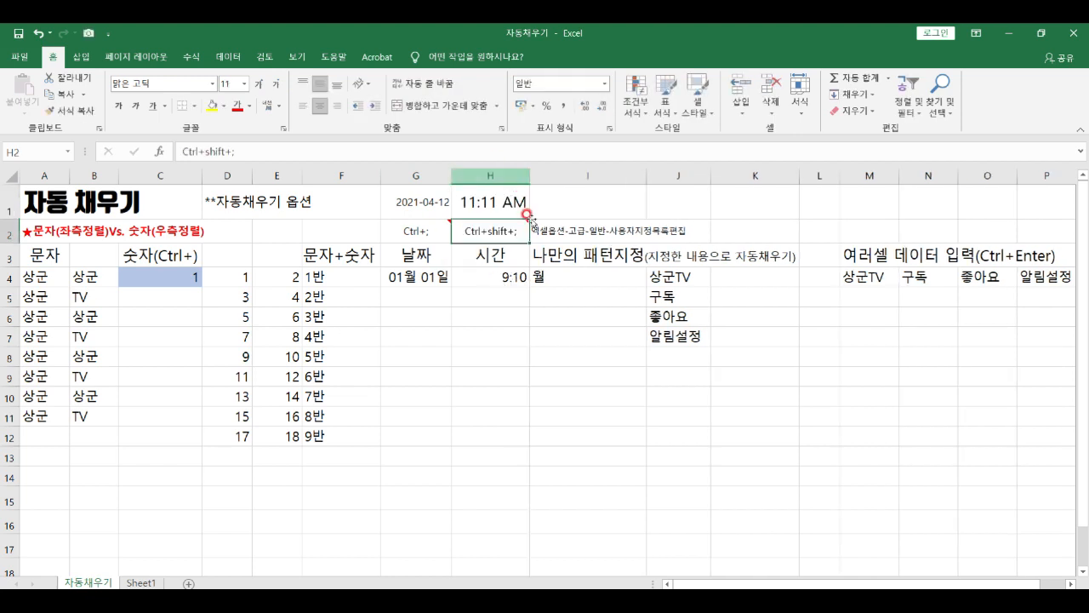
pyautogui.click(500, 194)
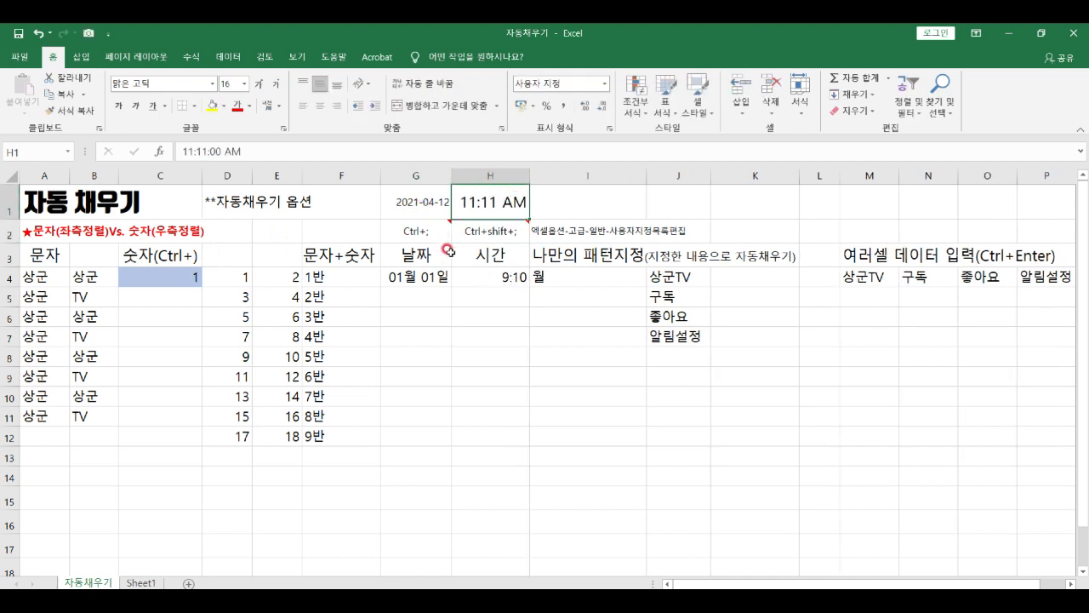
# Autofill the date in G4 down through G12, using the weekday fill option (평일 단위 채우기)
pyautogui.click(422, 274)
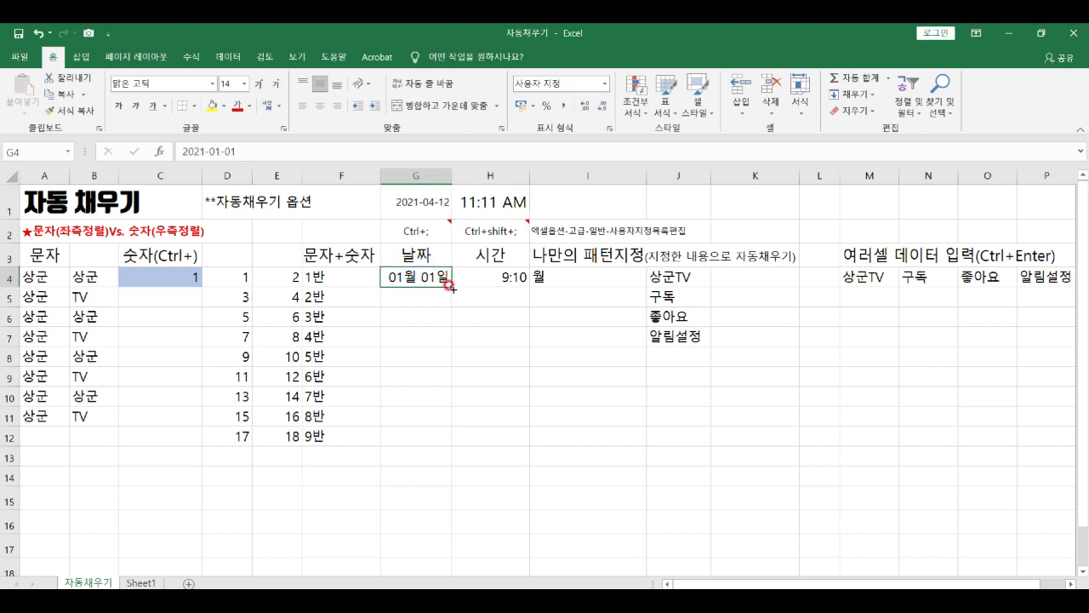
pyautogui.moveTo(448, 286); pyautogui.dragTo(433, 443)
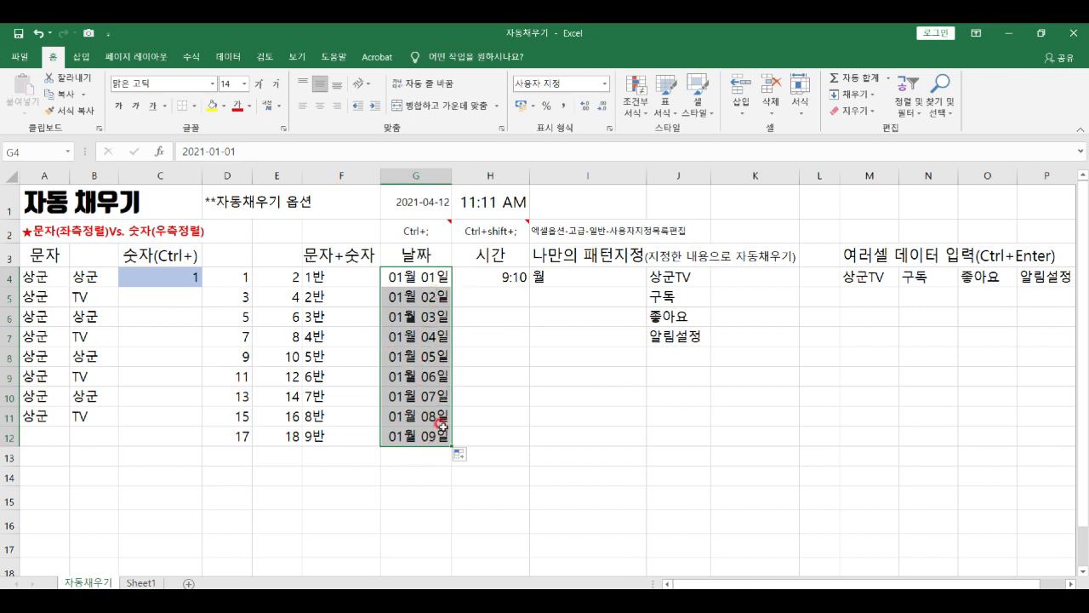
pyautogui.click(460, 457)
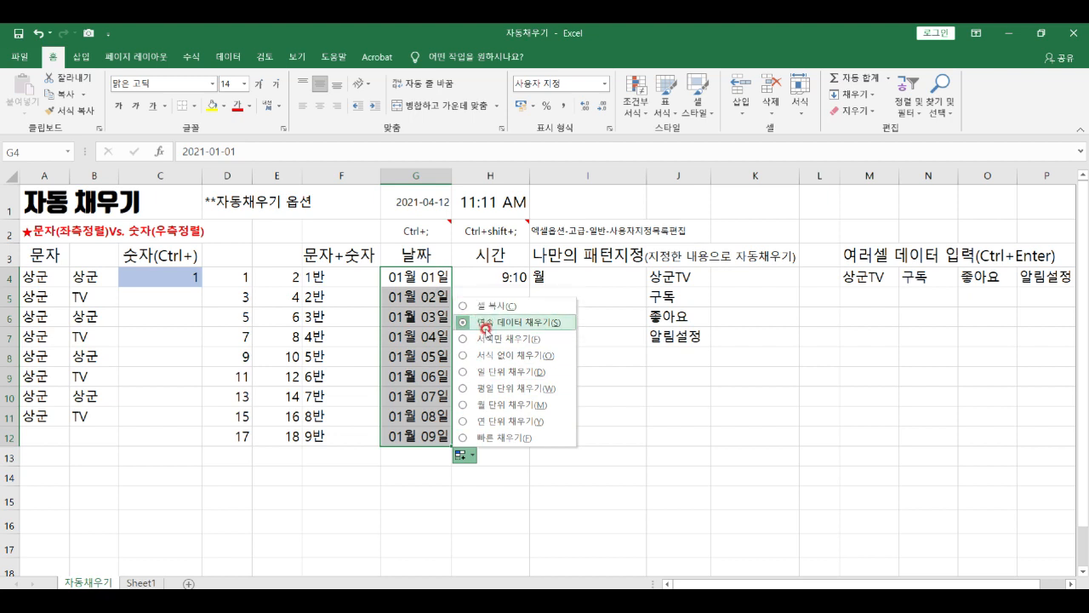
pyautogui.click(470, 391)
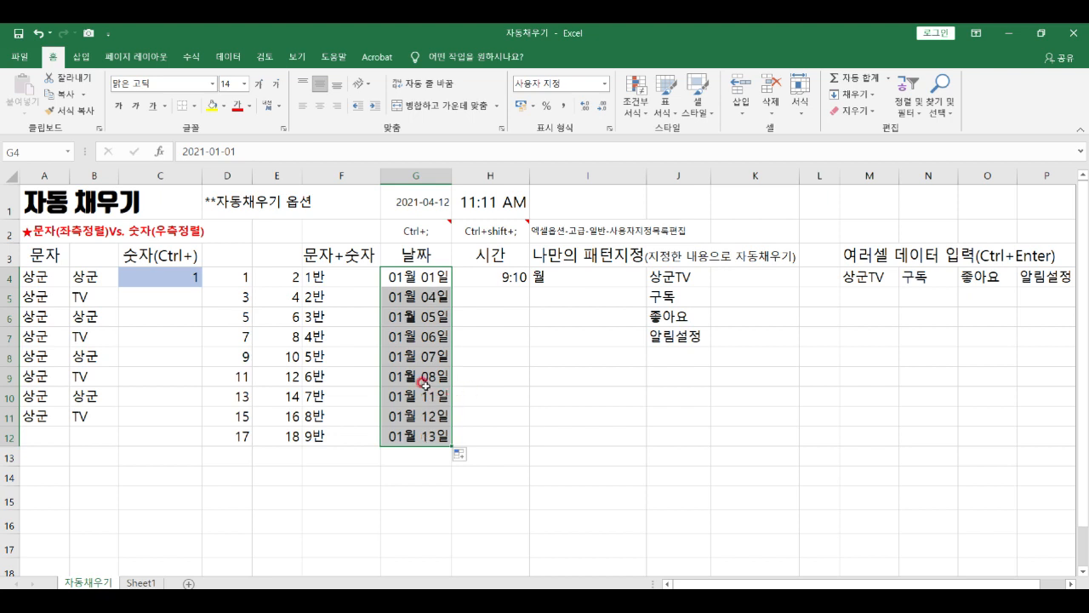
# Switch the date fill in G4:G12 to the monthly option (월 단위 채우기)
pyautogui.moveTo(434, 279); pyautogui.dragTo(417, 427)
pyautogui.click(459, 456)
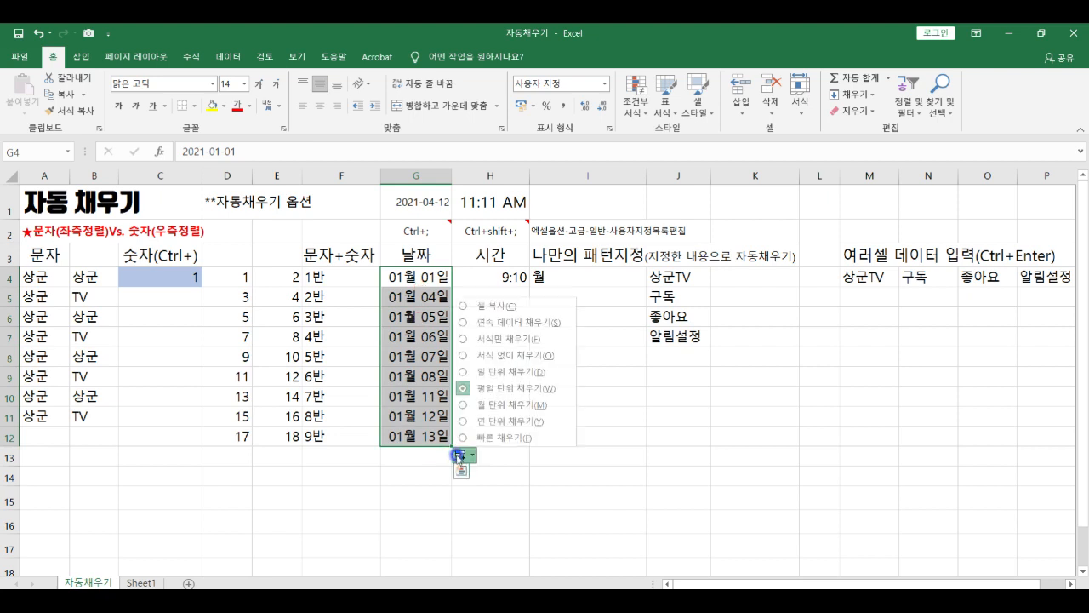
pyautogui.click(464, 405)
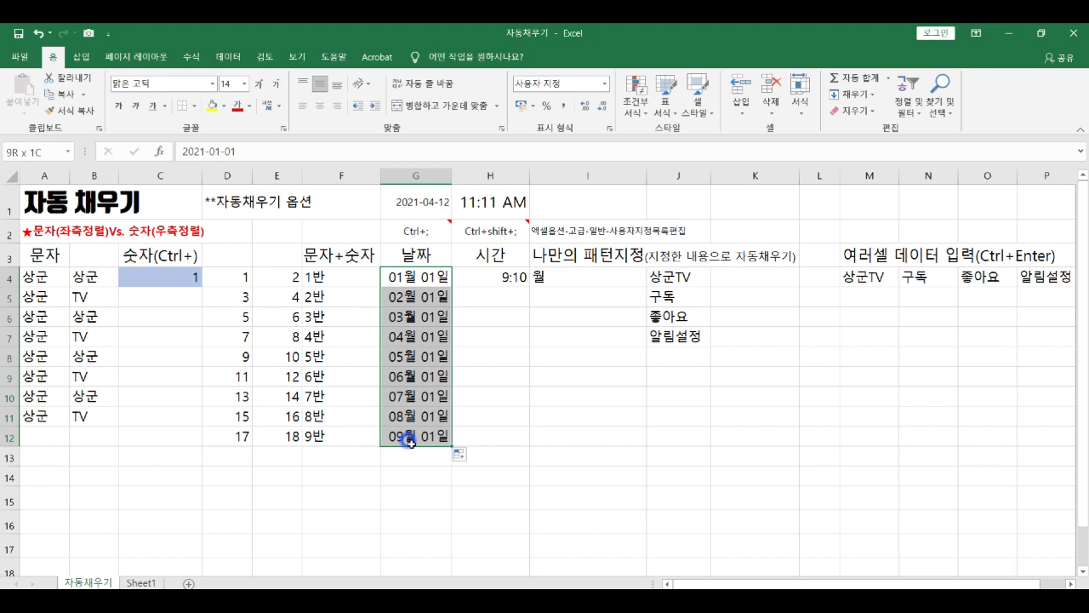
# Switch the date fill in G4:G12 to the yearly option (연 단위 채우기) and check the full date in G9
pyautogui.click(461, 457)
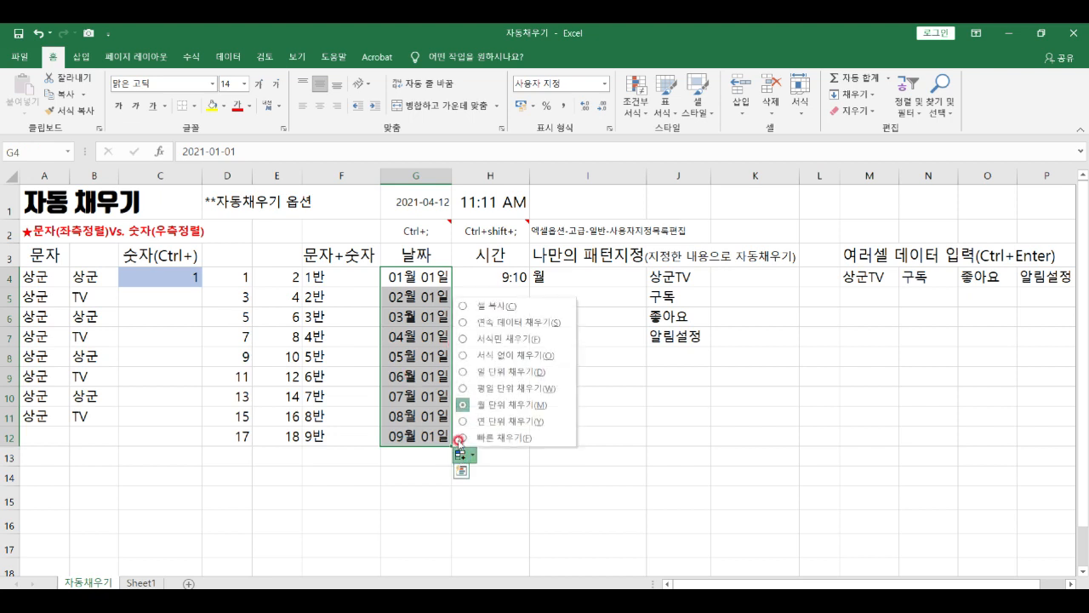
pyautogui.click(463, 424)
pyautogui.moveTo(417, 280); pyautogui.dragTo(412, 432)
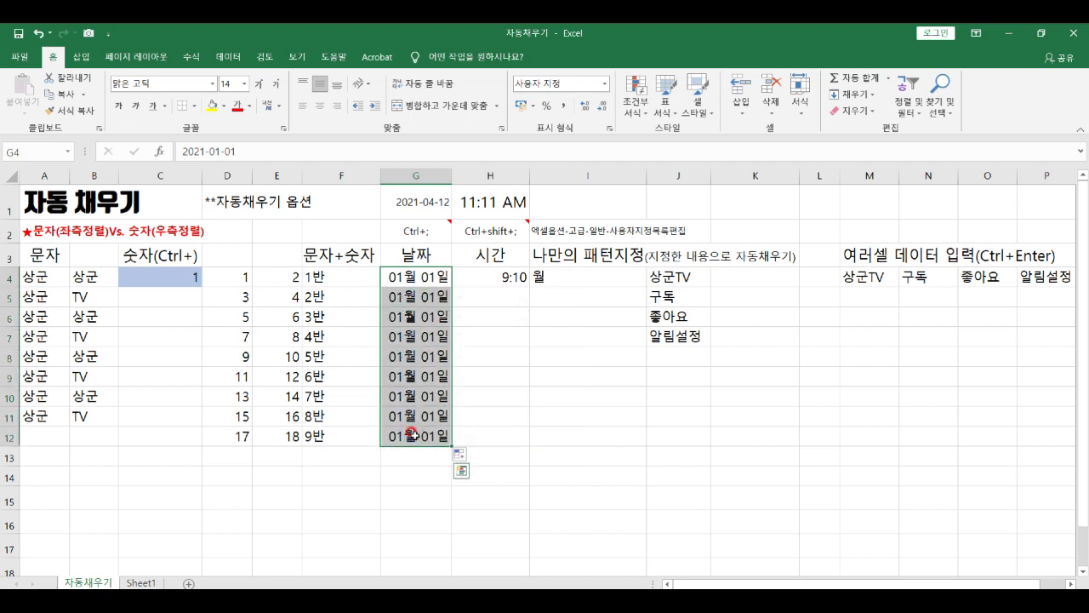
pyautogui.click(460, 454)
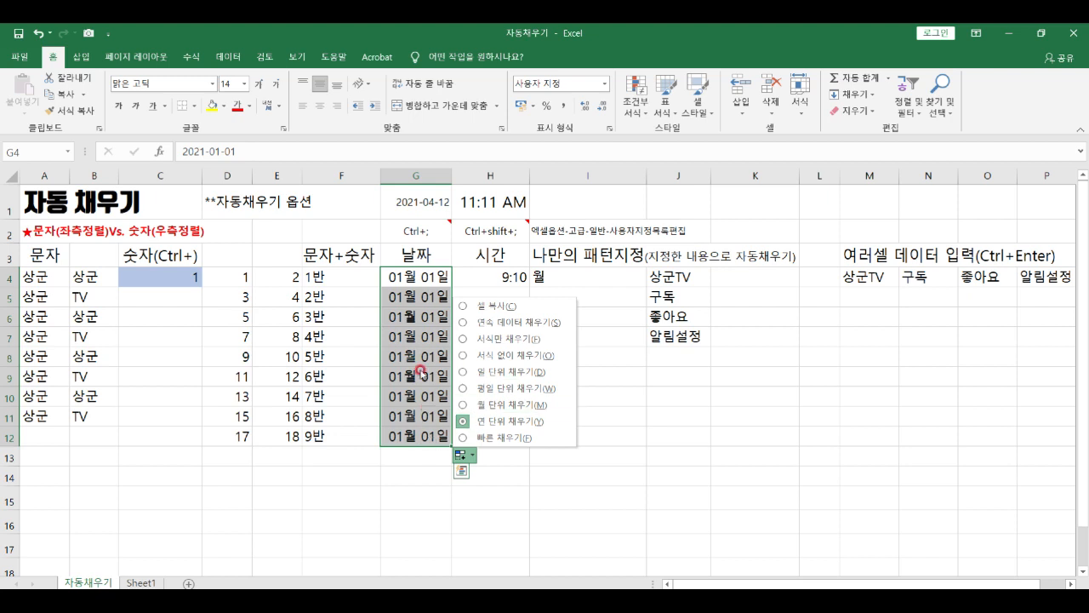
pyautogui.click(410, 380)
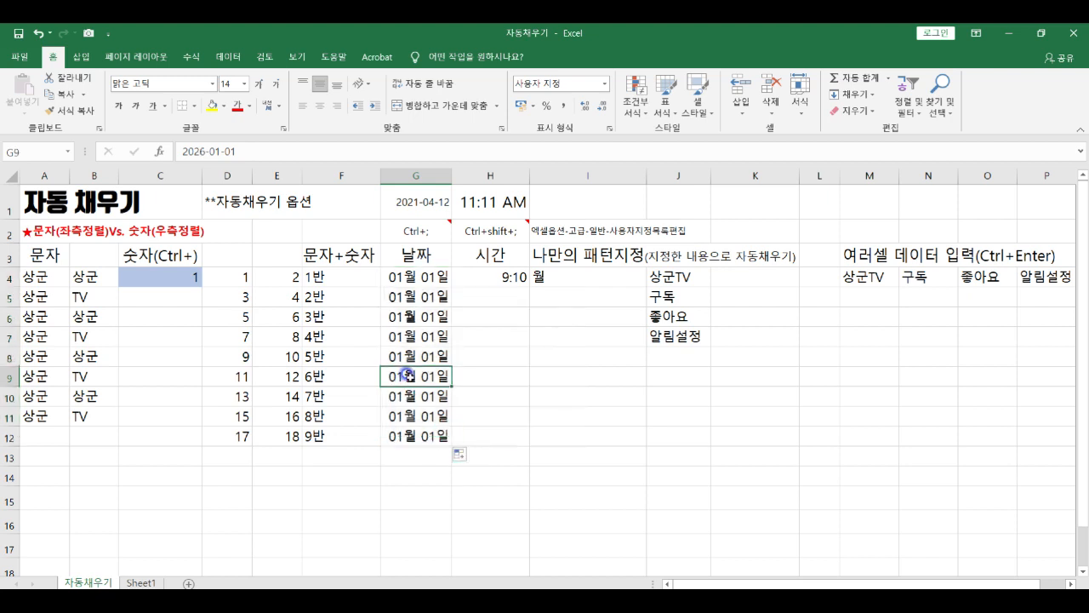
# Autofill the single time in H4 down through H12
pyautogui.click(508, 280)
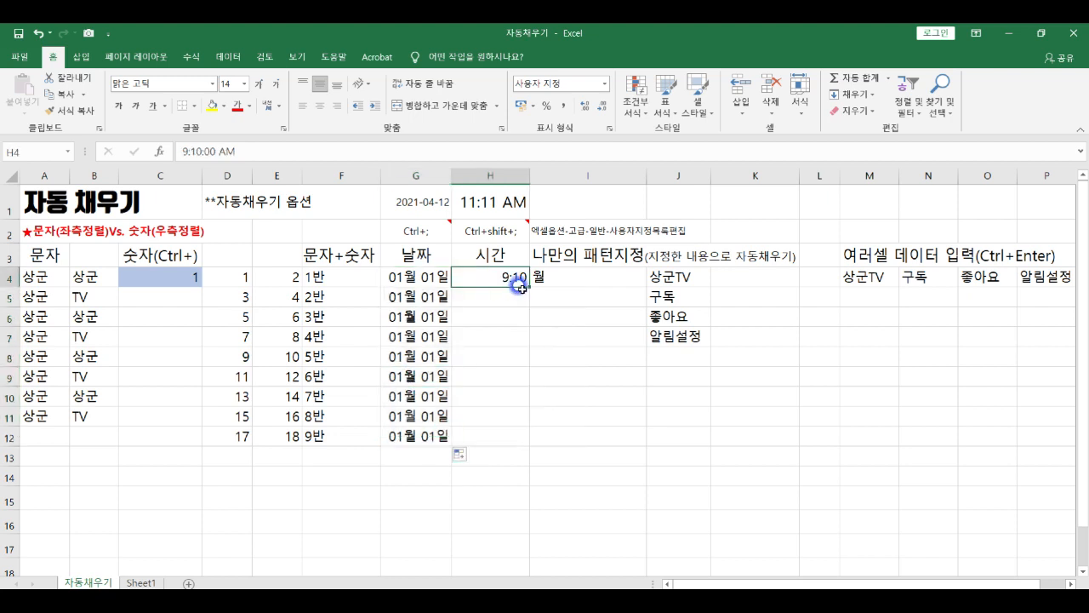
pyautogui.moveTo(528, 286); pyautogui.dragTo(514, 440)
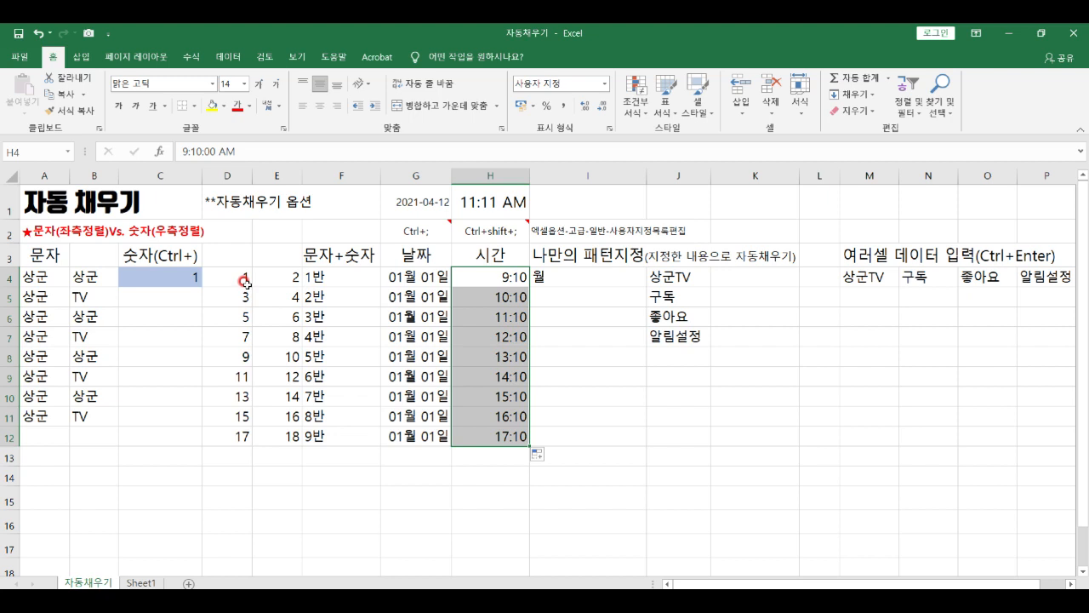
pyautogui.moveTo(234, 274); pyautogui.dragTo(227, 297)
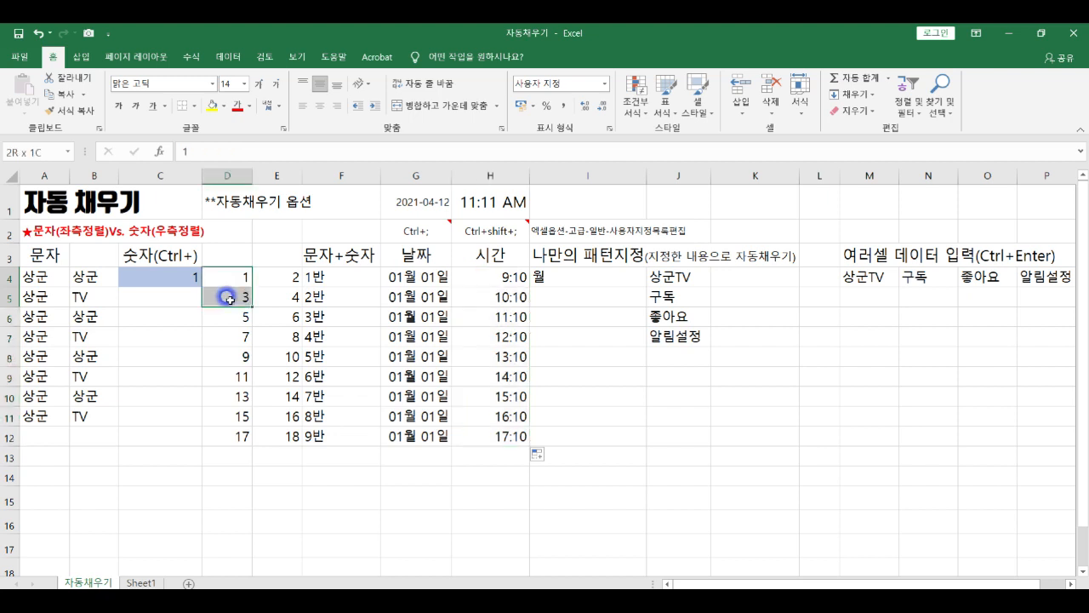
# Enter 9:20 in H5 and autofill the ten-minute pattern from H4:H5 down through H12, keeping the series fill option (연속 데이터 채우기)
pyautogui.click(501, 299)
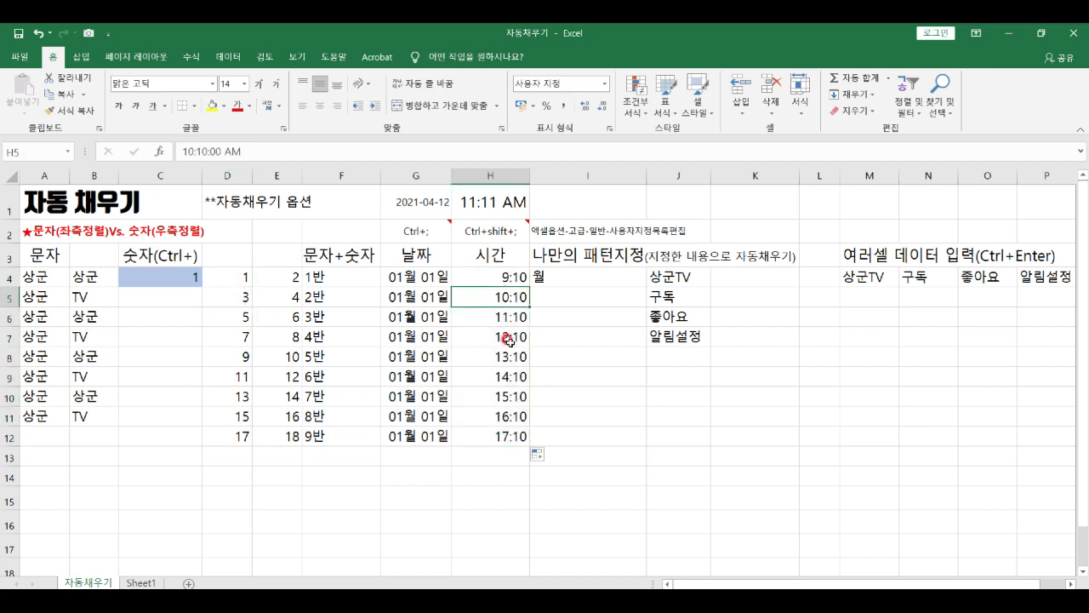
pyautogui.write('9')
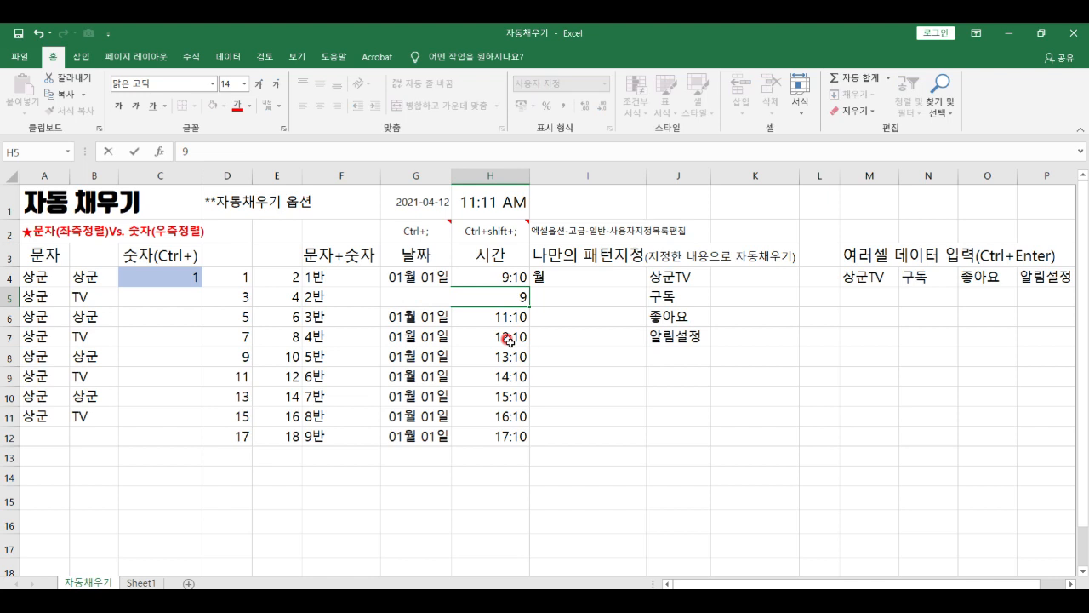
pyautogui.write(':20')
pyautogui.press('Return')
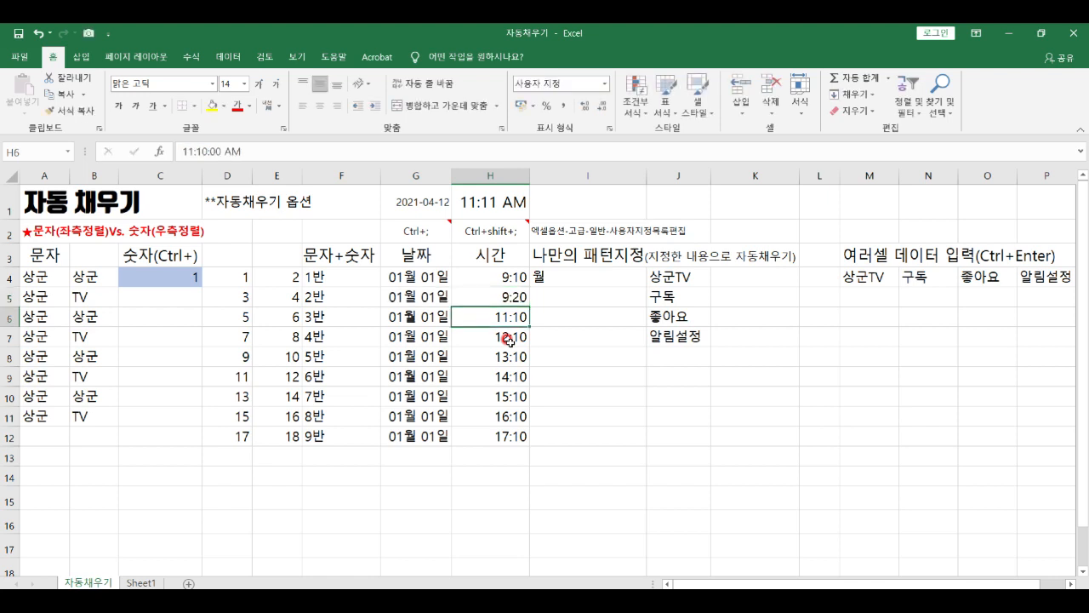
pyautogui.moveTo(513, 278); pyautogui.dragTo(513, 441)
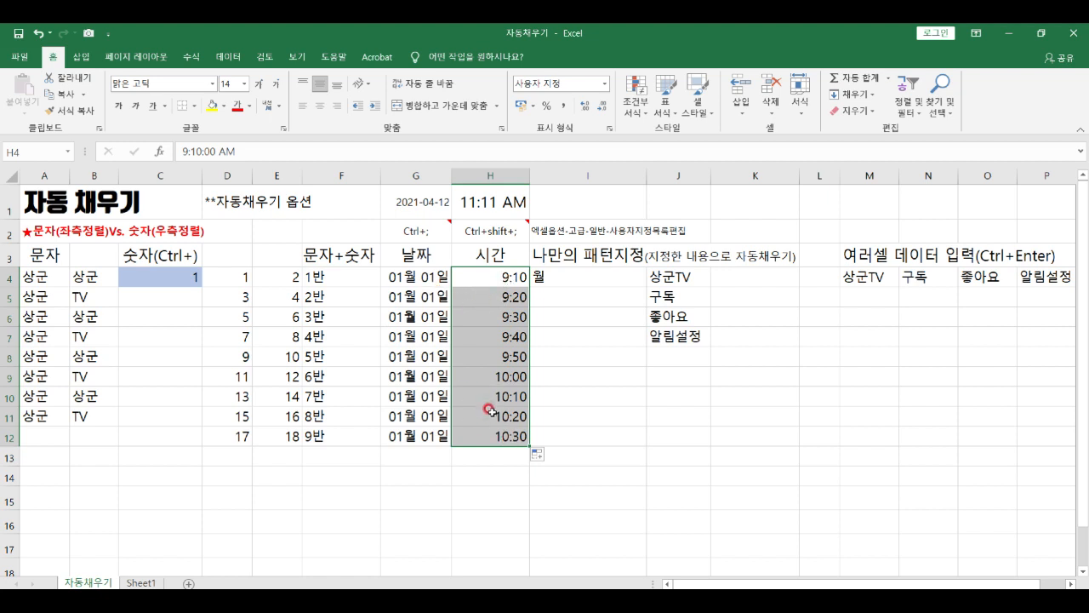
pyautogui.click(540, 457)
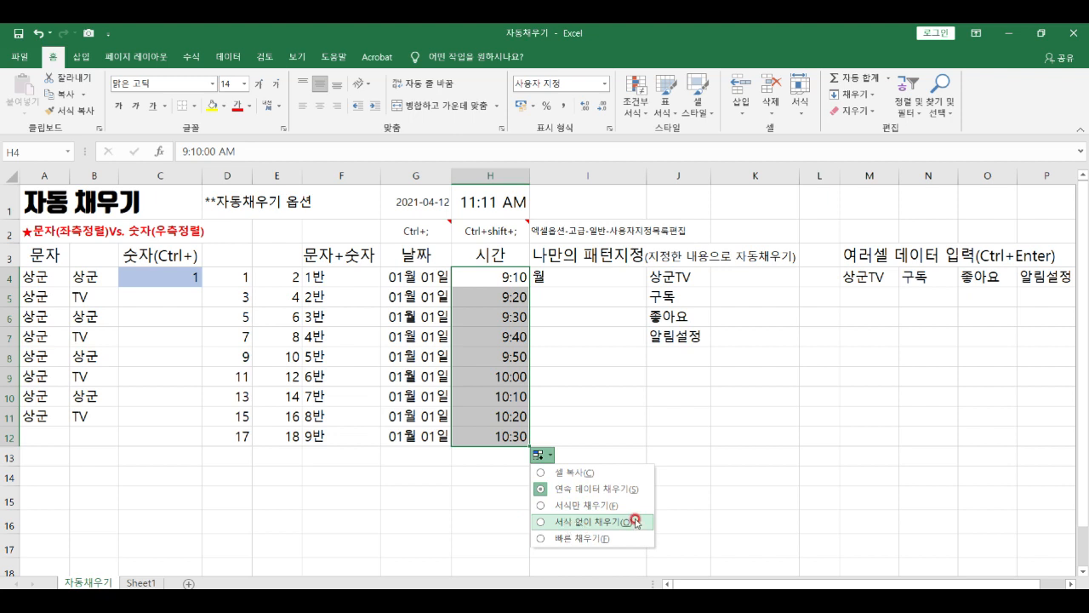
pyautogui.click(513, 360)
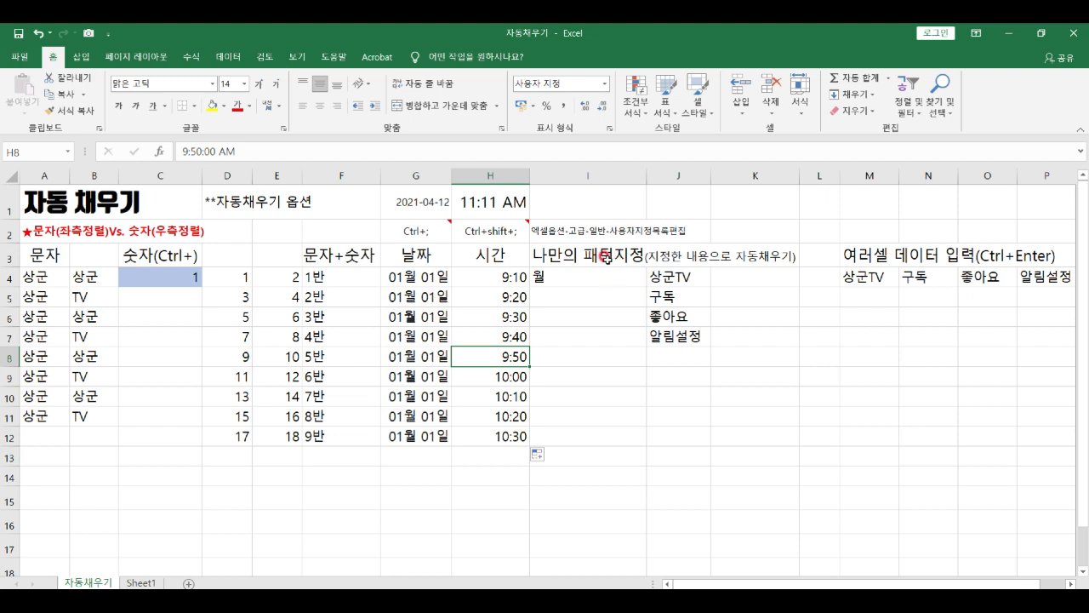
# Autofill the day name 월 in I4 down through I10
pyautogui.click(546, 276)
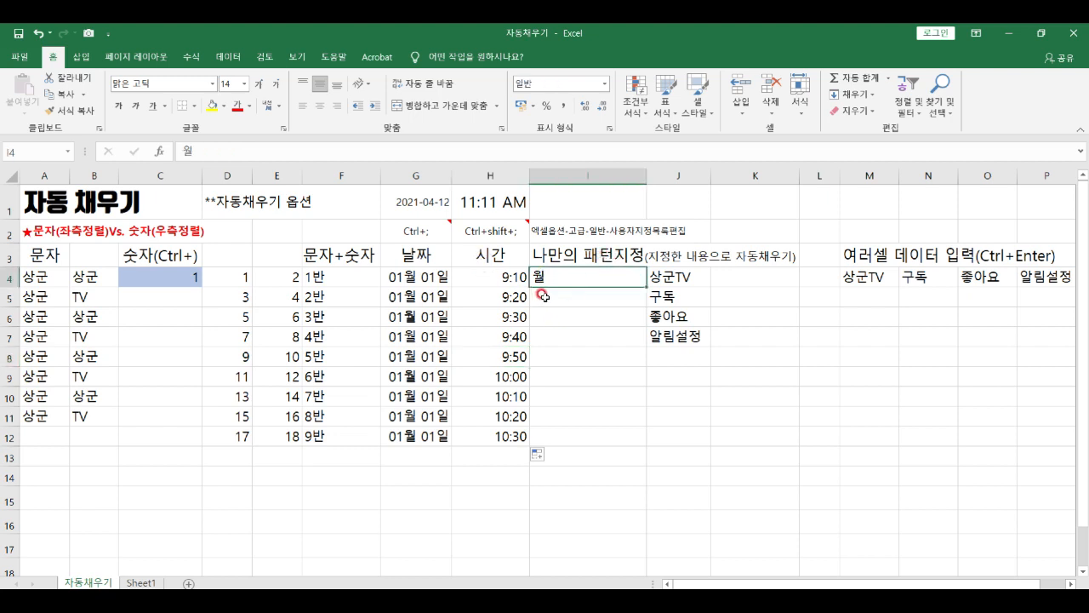
pyautogui.moveTo(644, 285); pyautogui.dragTo(620, 412)
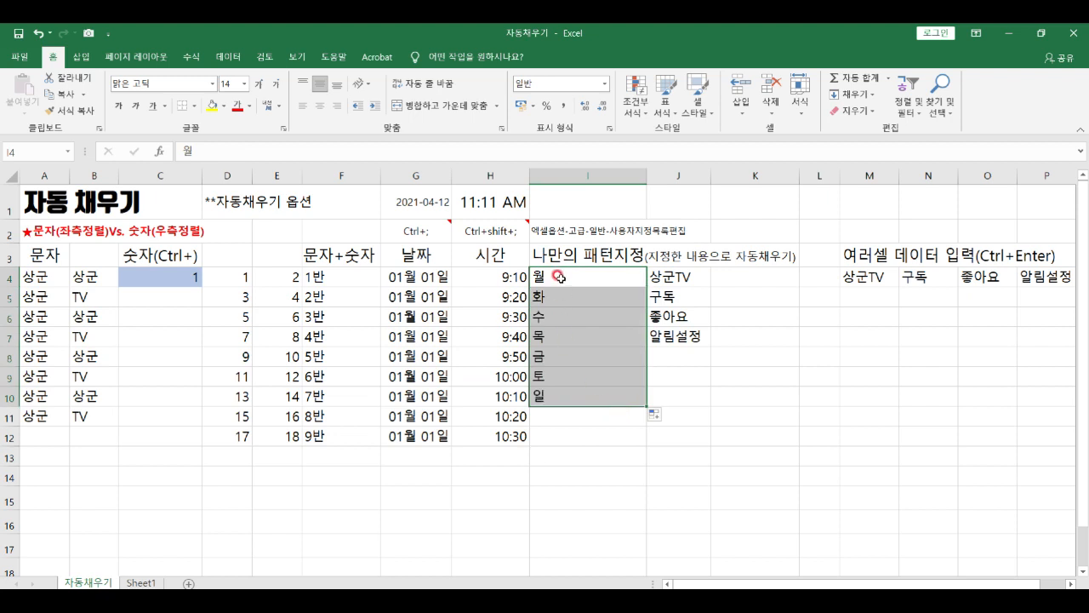
pyautogui.click(553, 373)
pyautogui.moveTo(549, 274); pyautogui.dragTo(543, 388)
# Open the advanced Excel options (고급) at the general section (일반) that contains custom list editing (사용자 지정 목록 편집)
pyautogui.rightClick(436, 126)
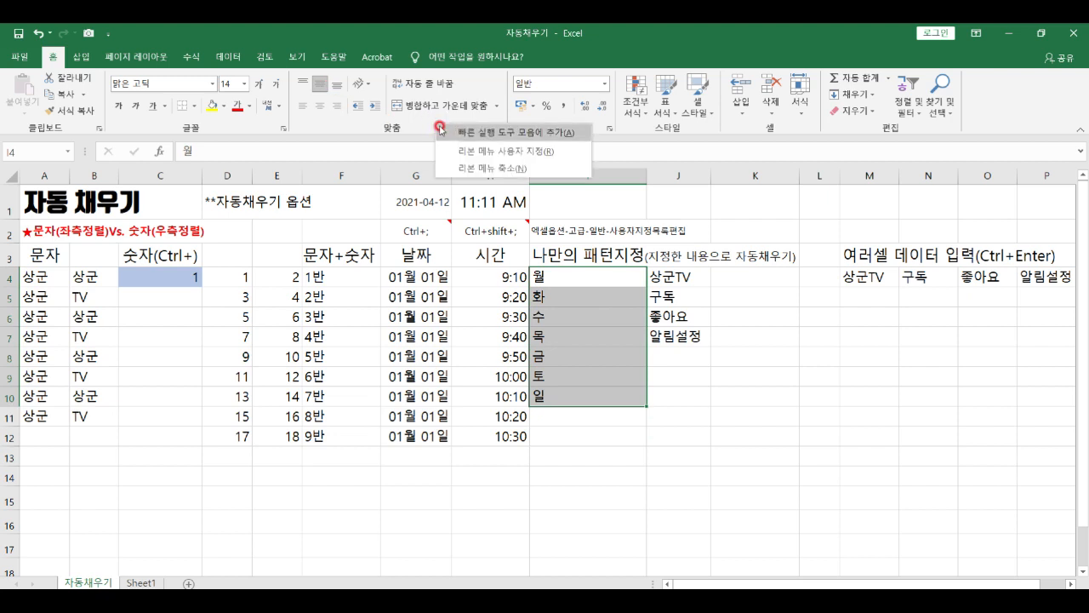
pyautogui.click(451, 151)
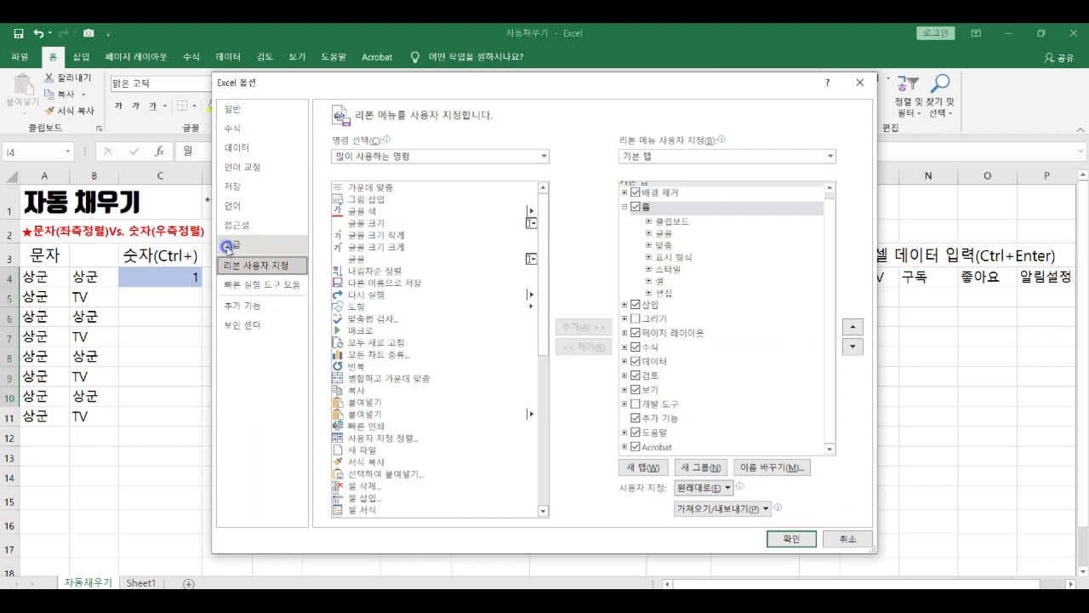
pyautogui.click(258, 251)
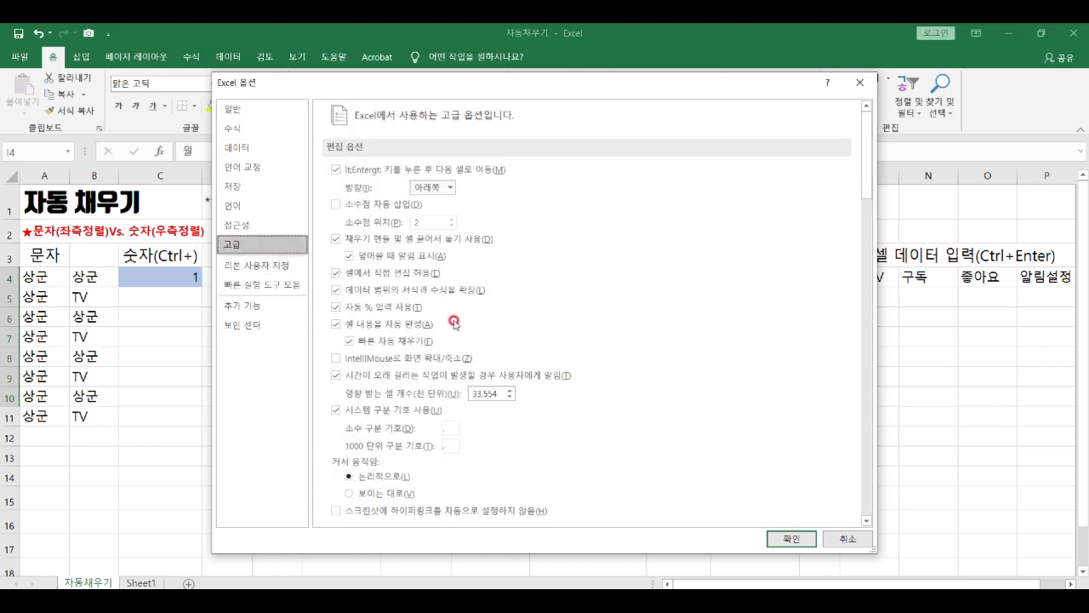
pyautogui.scroll(-5, 539, 331)
pyautogui.scroll(-15, 540, 335)
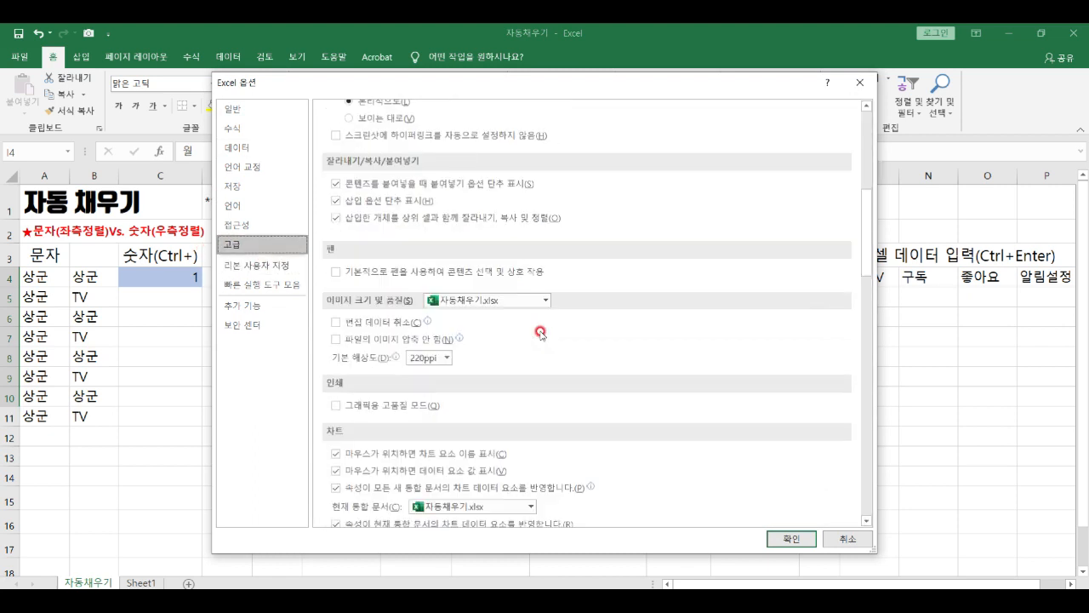
pyautogui.scroll(-15, 538, 333)
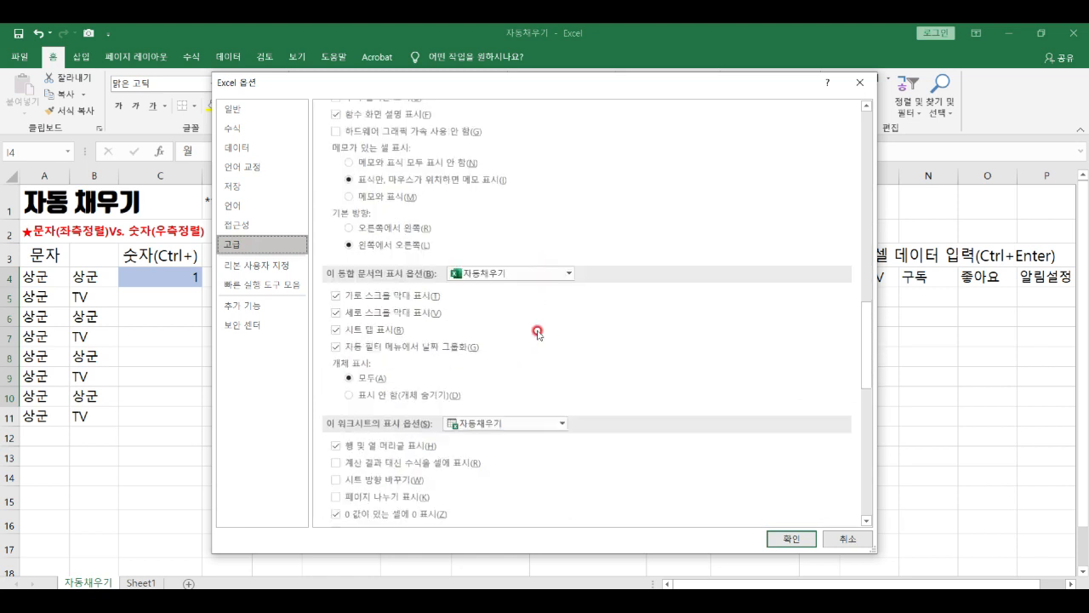
pyautogui.scroll(-5, 537, 330)
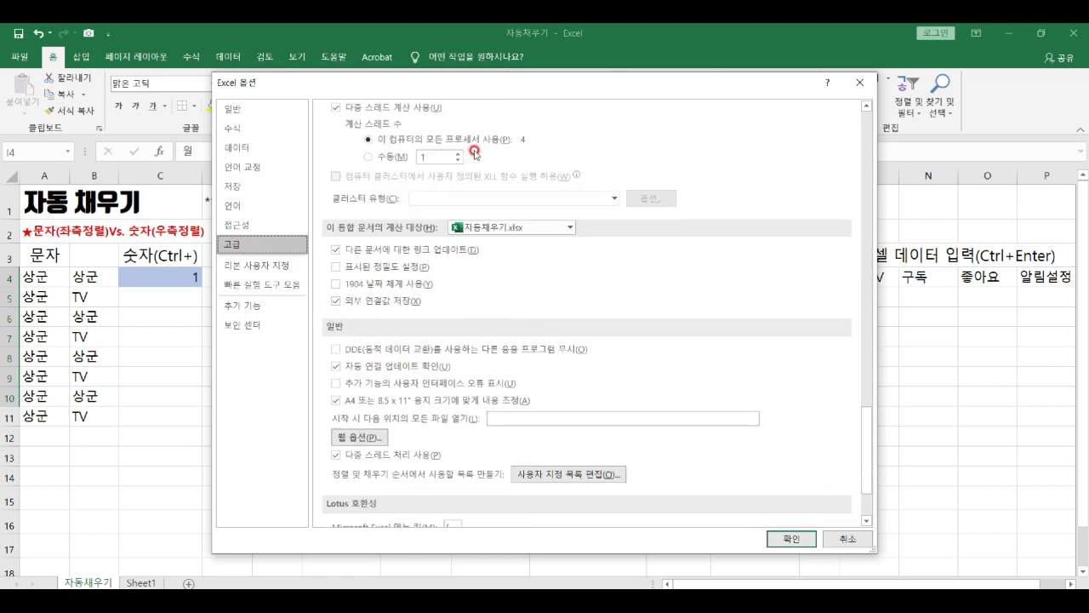
# Move the Excel options dialog aside and narrow it to uncover the list entries in J4:J7
pyautogui.moveTo(511, 92); pyautogui.dragTo(389, 92)
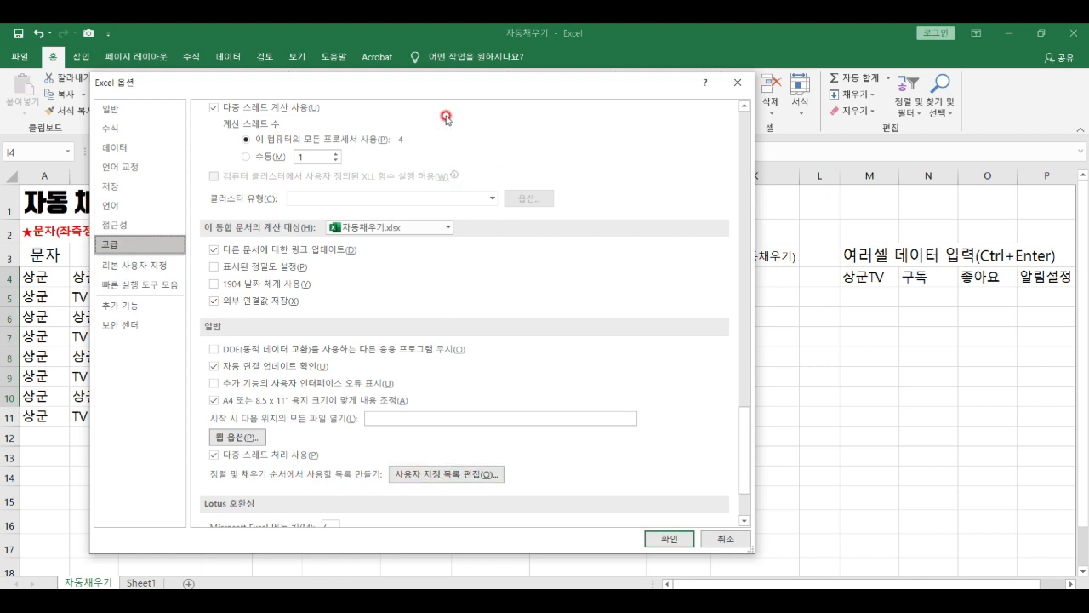
pyautogui.moveTo(443, 86); pyautogui.dragTo(394, 80)
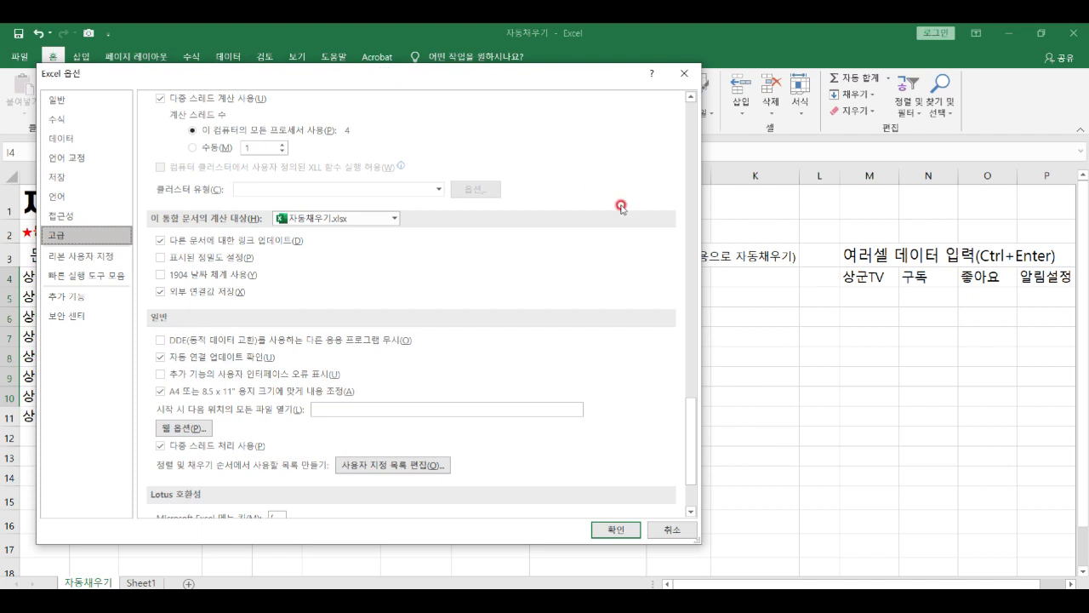
pyautogui.moveTo(698, 207); pyautogui.dragTo(591, 198)
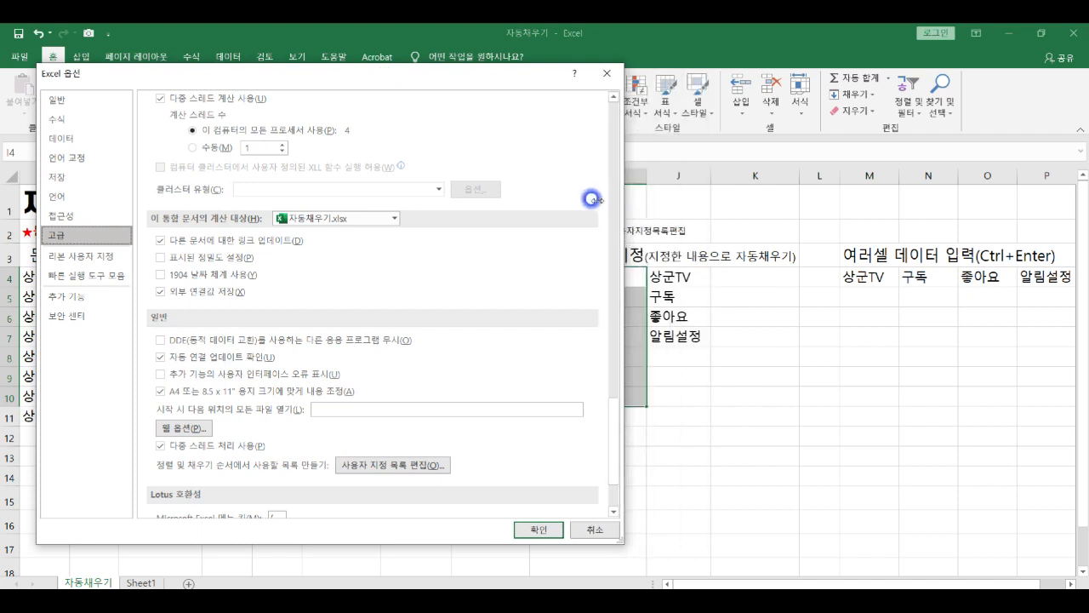
# Open custom list editing (사용자 지정 목록 편집), uncover the worksheet columns and display the built-in 일, 월, 화, 수, 목, 금, 토 list
pyautogui.click(408, 472)
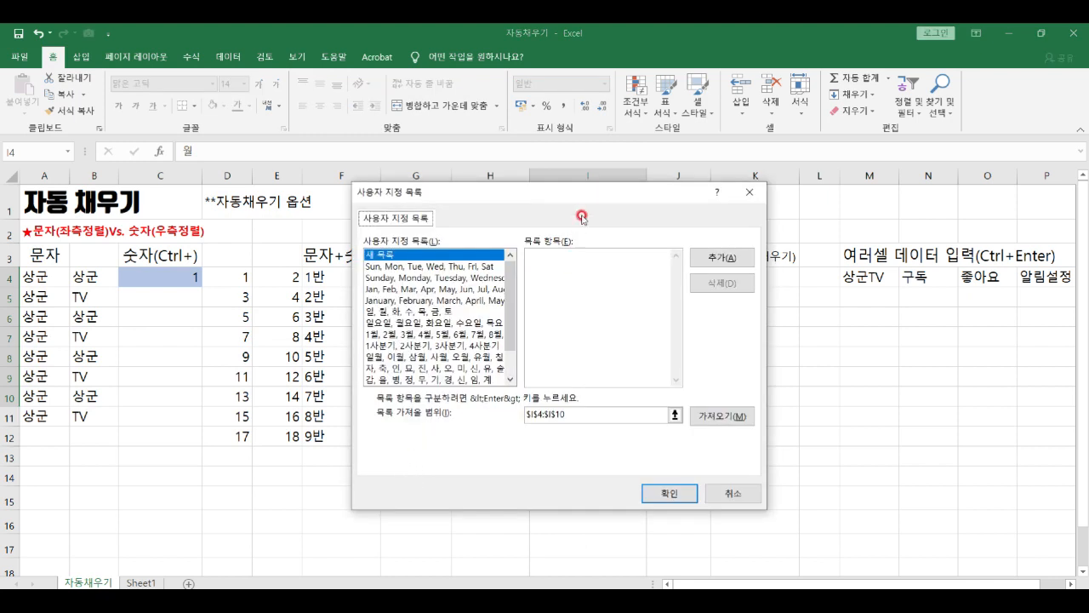
pyautogui.moveTo(537, 194); pyautogui.dragTo(286, 167)
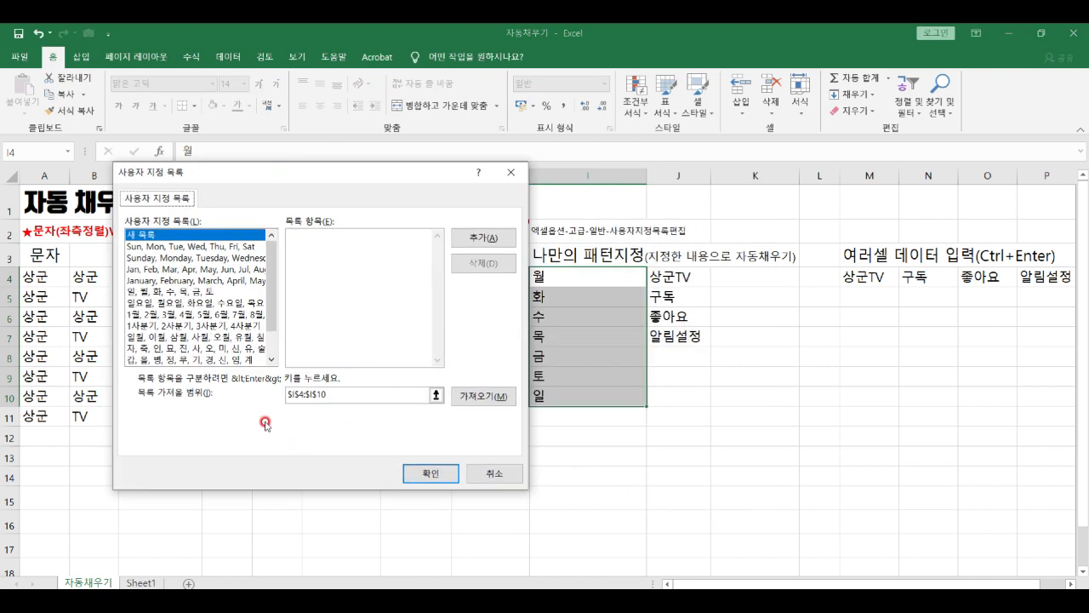
pyautogui.click(269, 312)
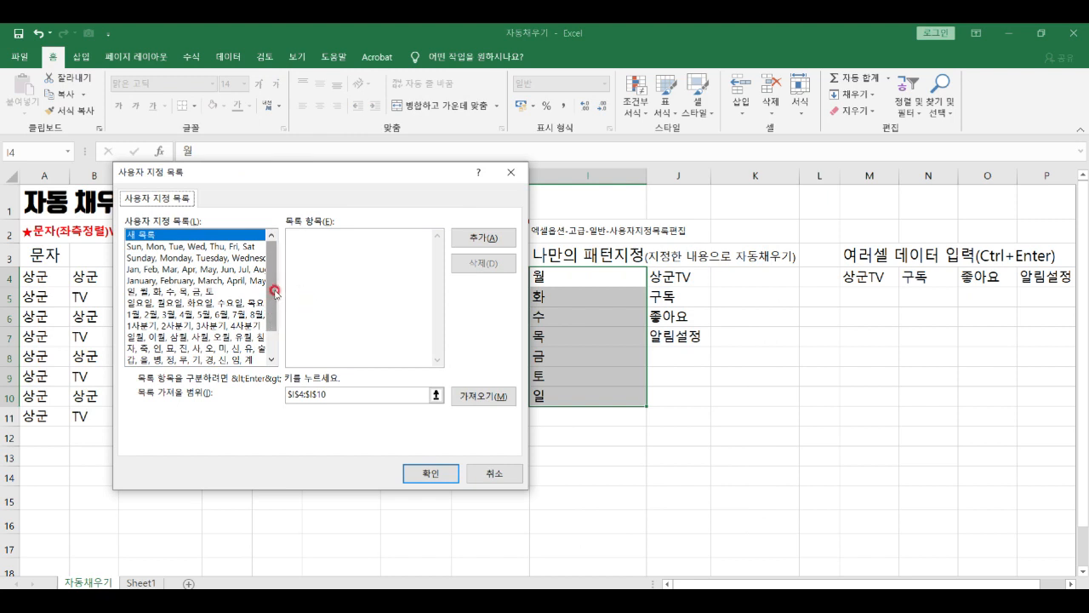
pyautogui.moveTo(274, 299); pyautogui.dragTo(276, 274)
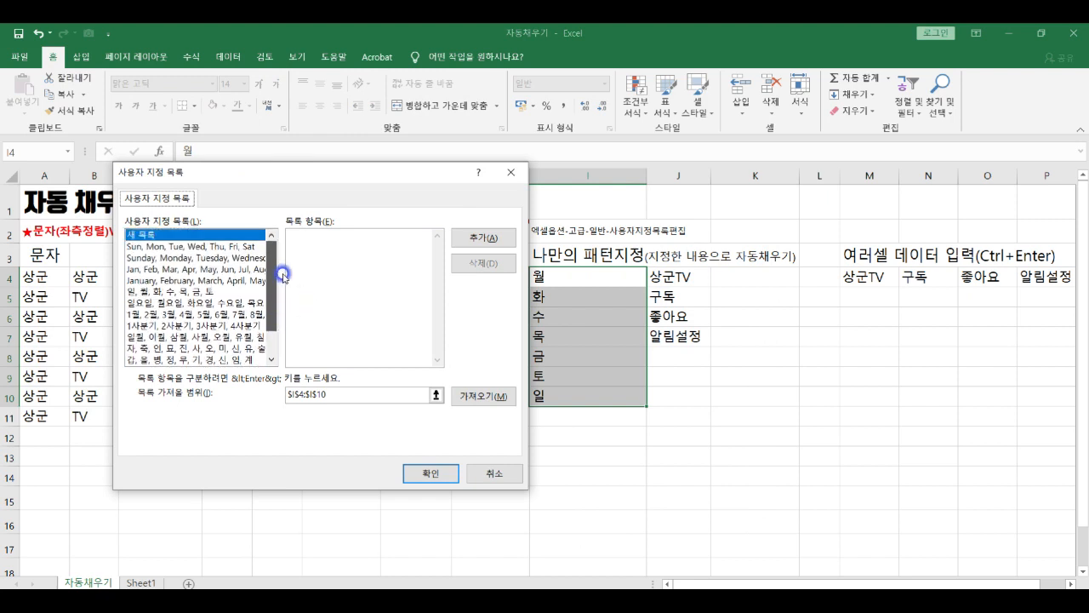
pyautogui.click(166, 292)
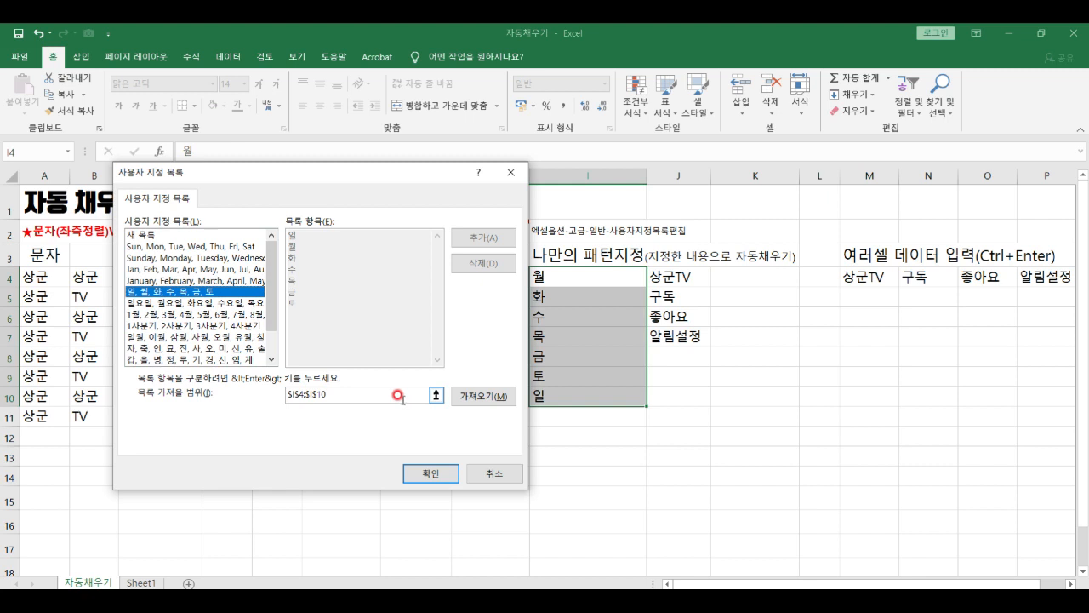
# Import J4:J7 as a new custom list (상군TV, 구독, 좋아요, 알림설정) and accept the Excel options
pyautogui.click(170, 234)
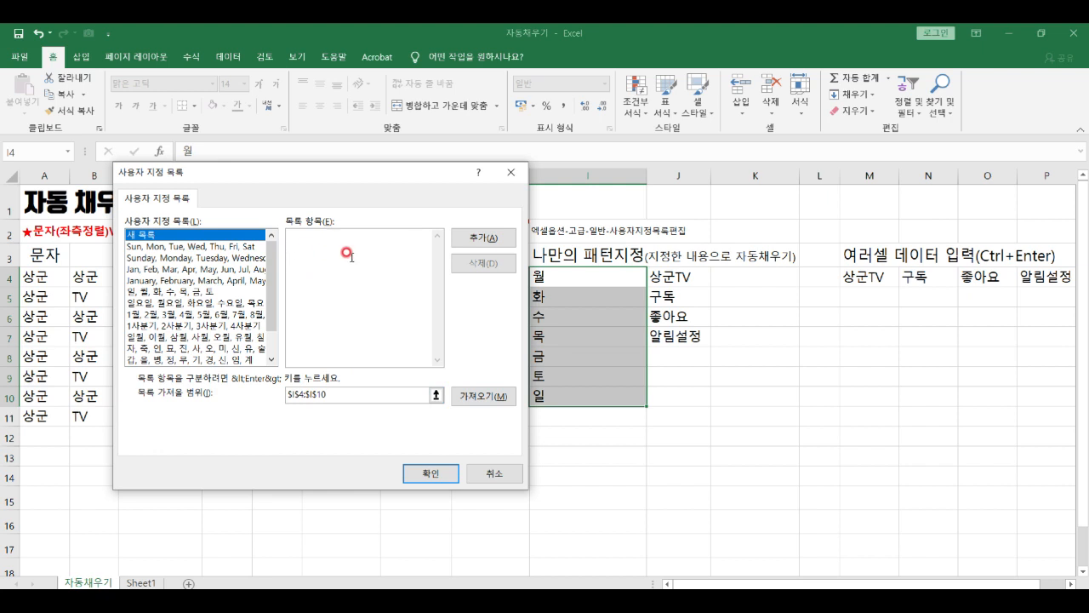
pyautogui.click(402, 298)
pyautogui.click(435, 397)
pyautogui.moveTo(671, 282); pyautogui.dragTo(669, 334)
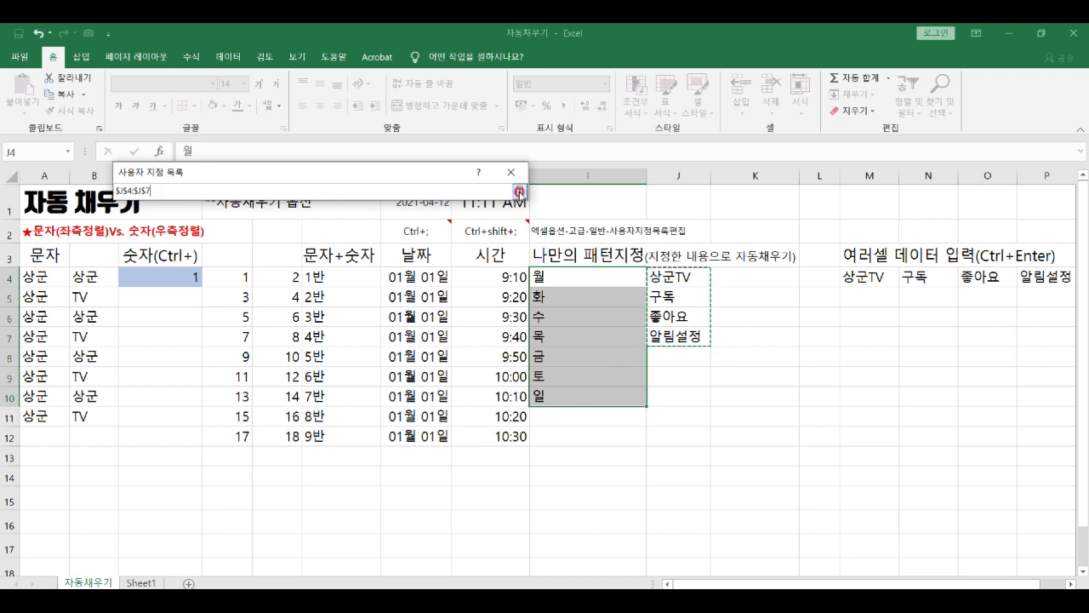
pyautogui.click(520, 190)
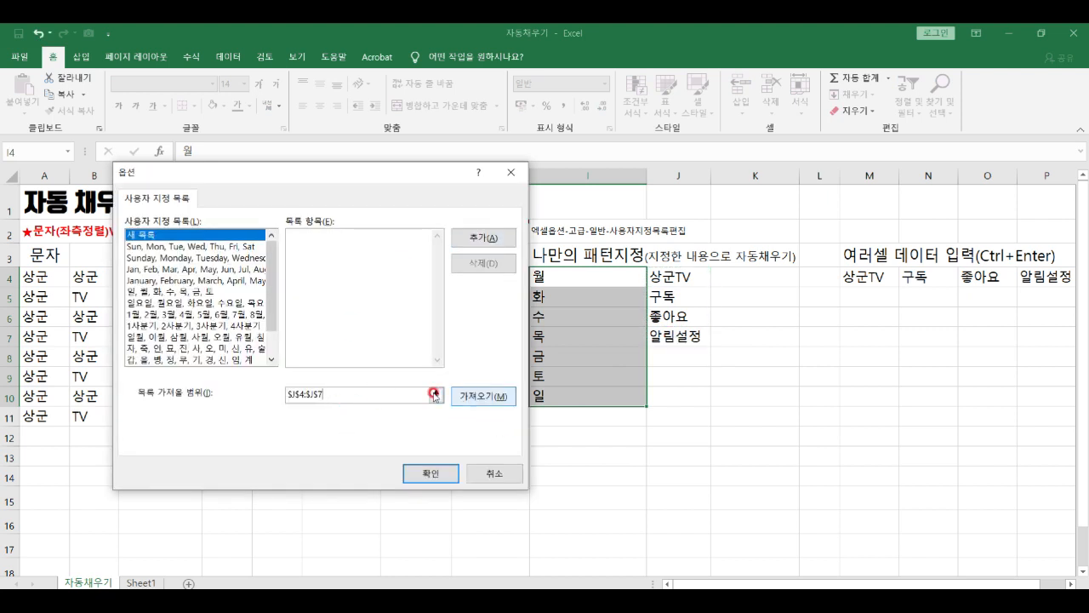
pyautogui.click(482, 398)
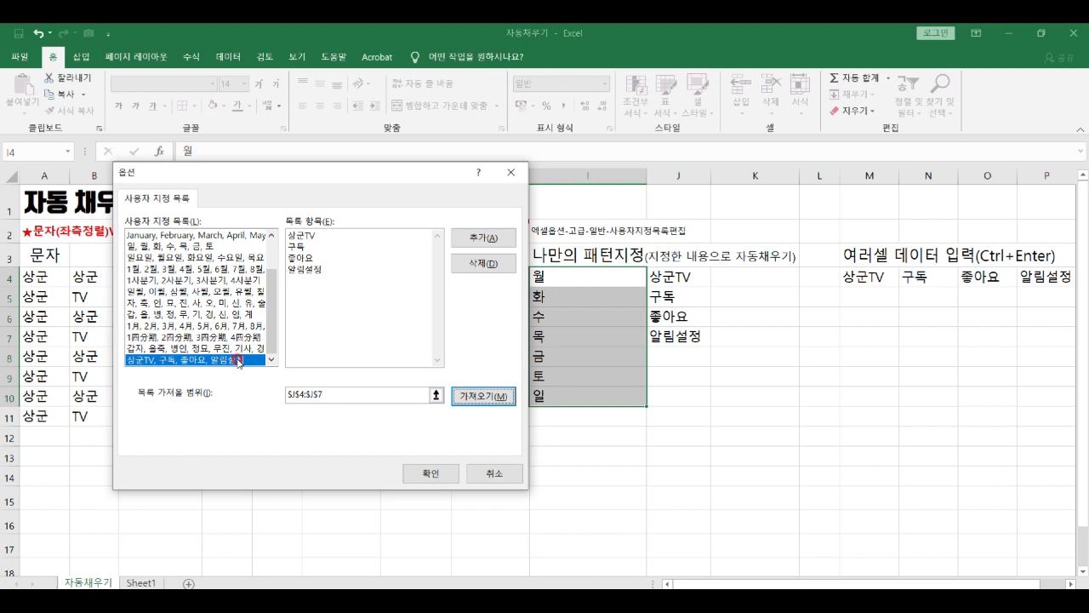
pyautogui.click(436, 475)
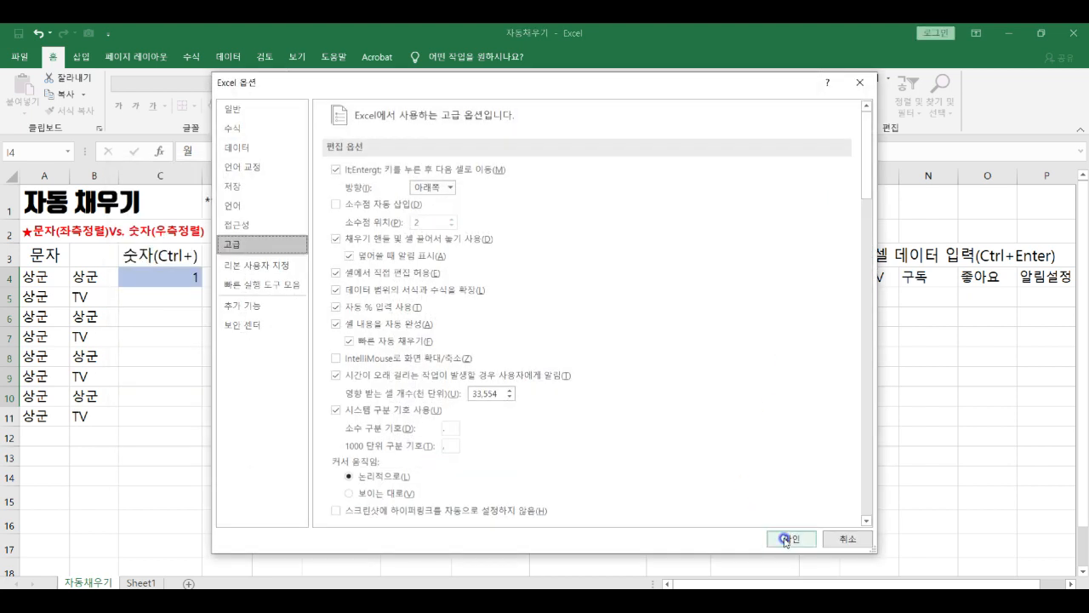
pyautogui.click(783, 538)
# Autofill 상군TV from J4 across into K4 using the custom list
pyautogui.click(735, 278)
pyautogui.click(672, 284)
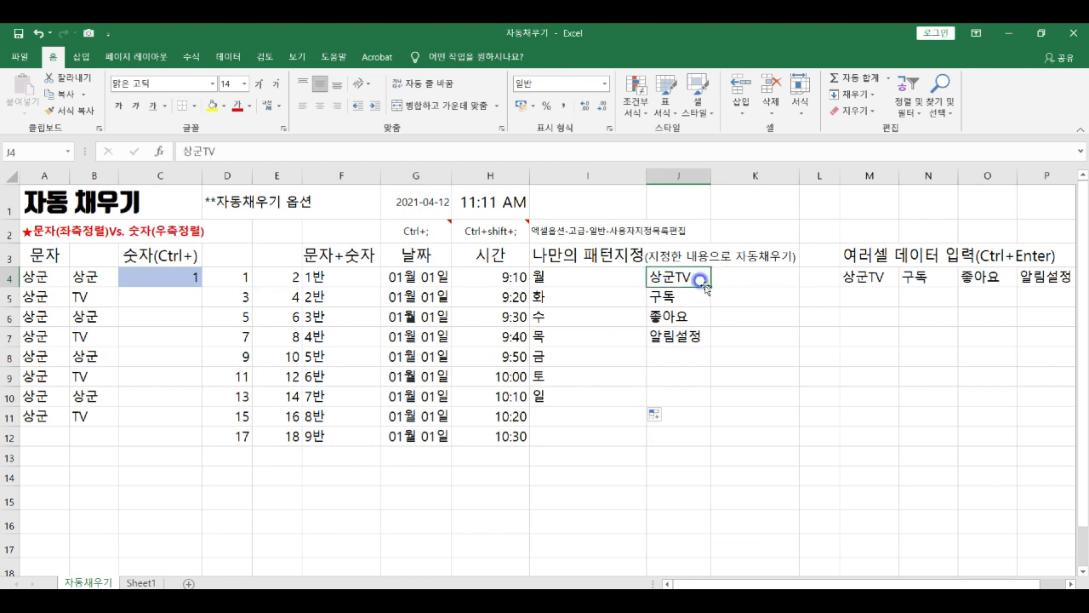
pyautogui.moveTo(707, 286); pyautogui.dragTo(759, 301)
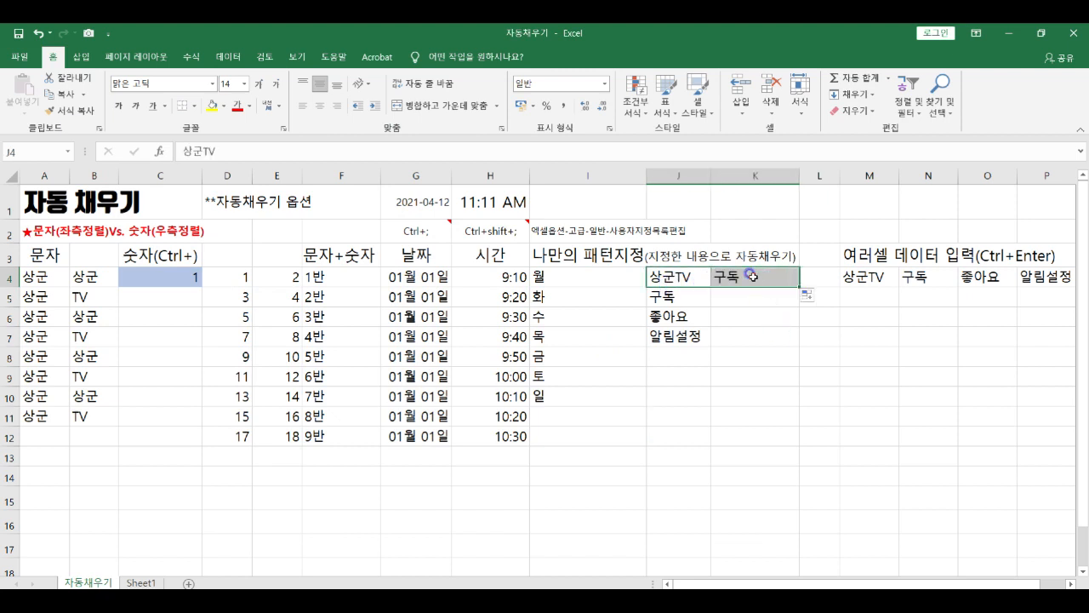
pyautogui.click(752, 276)
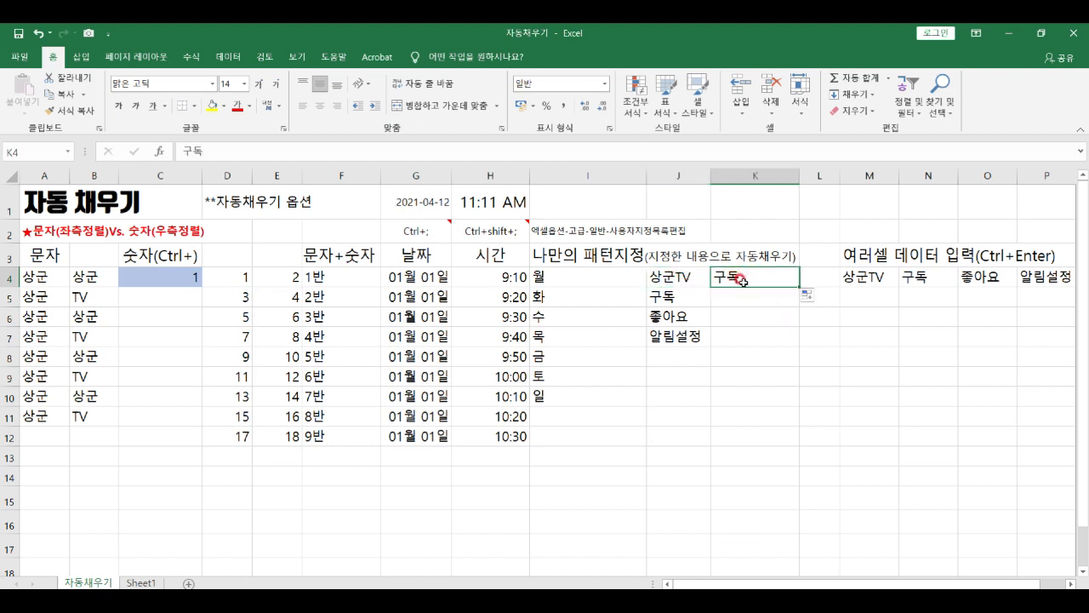
# Clear J5:J7 and autofill the custom list from 상군TV in J4 down through J7
pyautogui.moveTo(670, 298); pyautogui.dragTo(681, 336)
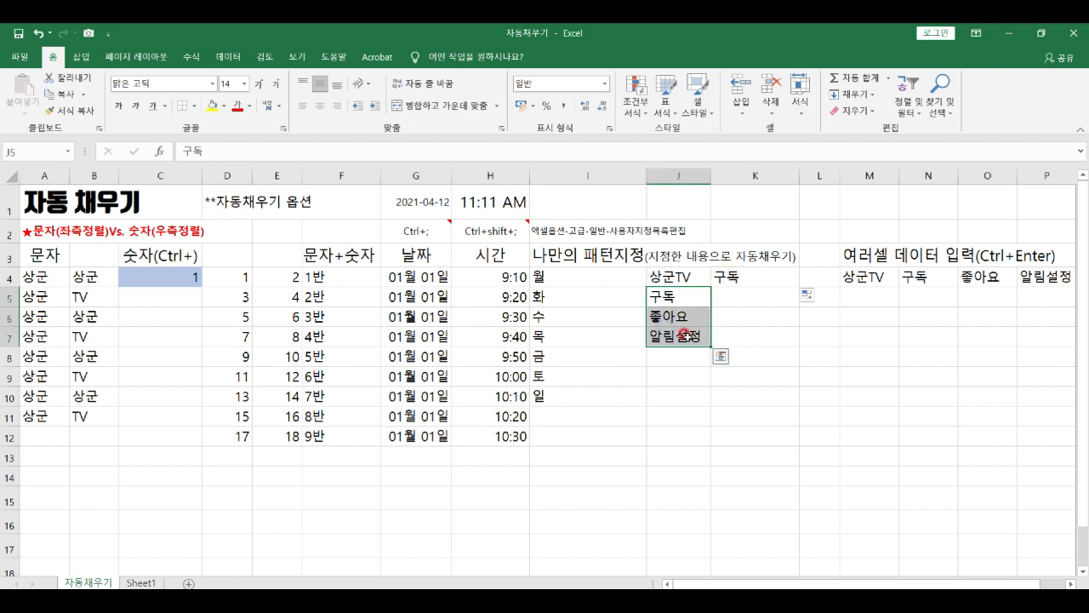
pyautogui.press('Delete')
pyautogui.click(677, 277)
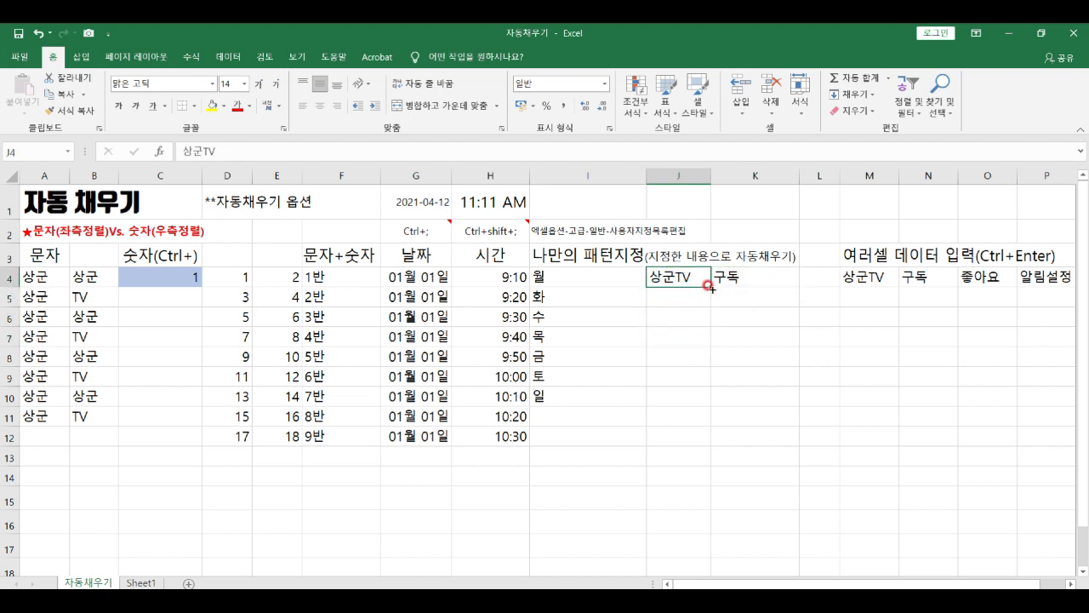
pyautogui.moveTo(709, 289); pyautogui.dragTo(694, 344)
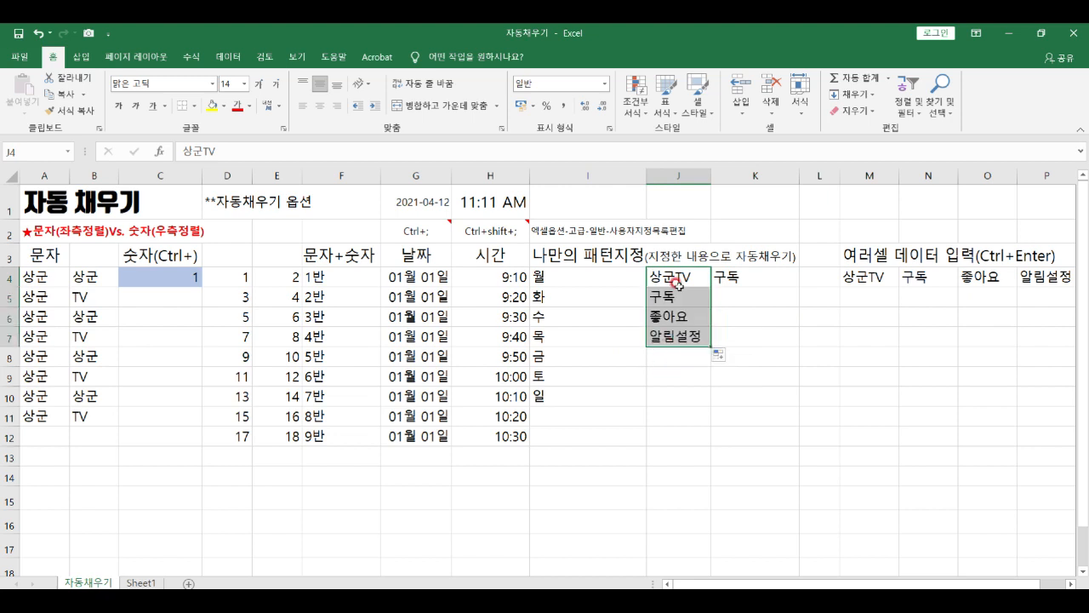
pyautogui.moveTo(679, 298); pyautogui.dragTo(673, 334)
pyautogui.moveTo(673, 301); pyautogui.dragTo(662, 329)
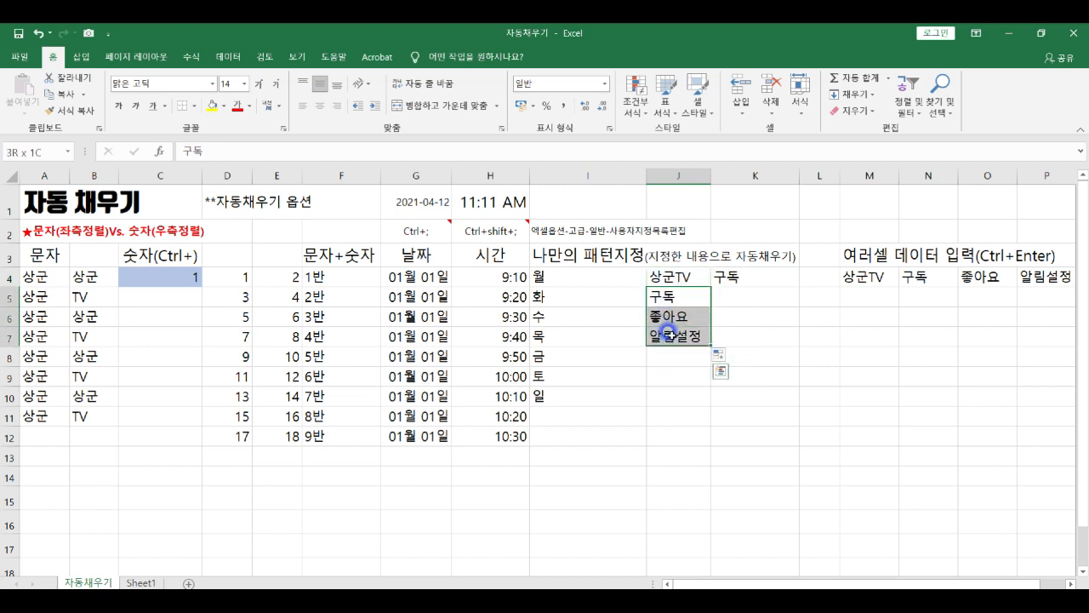
pyautogui.moveTo(664, 275); pyautogui.dragTo(669, 336)
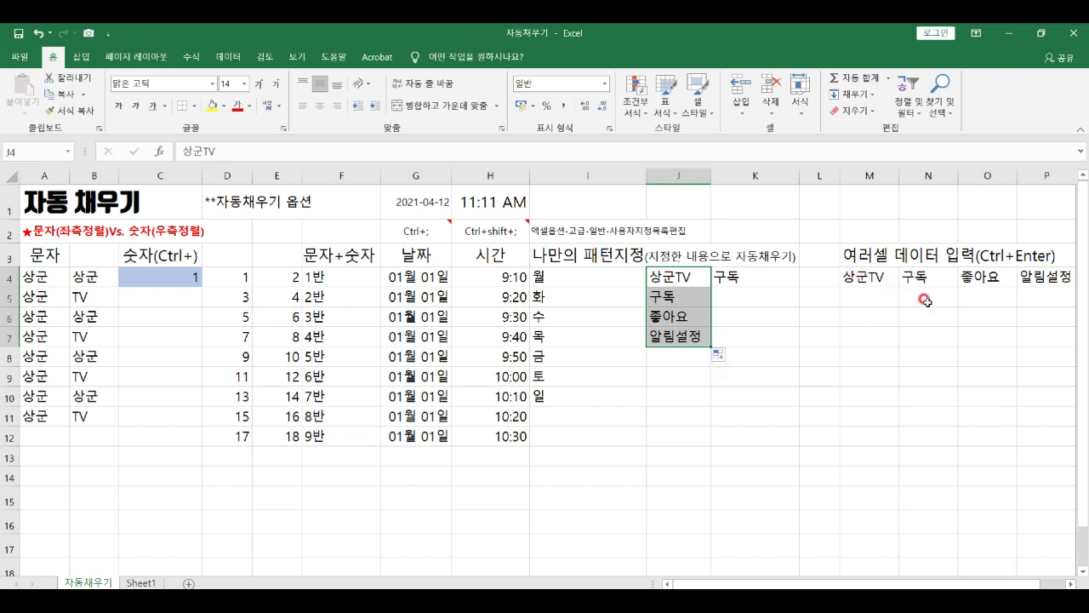
# Select only the blank cells (빈 셀) within M4:P14 using the Go To Special options (이동 옵션)
pyautogui.moveTo(854, 275); pyautogui.dragTo(1031, 479)
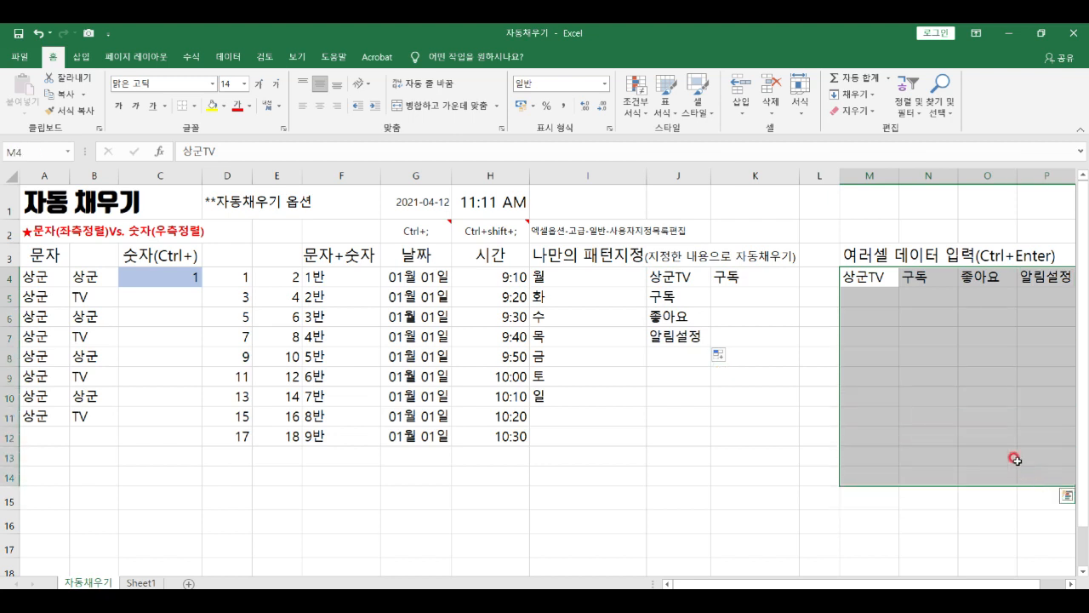
pyautogui.click(944, 121)
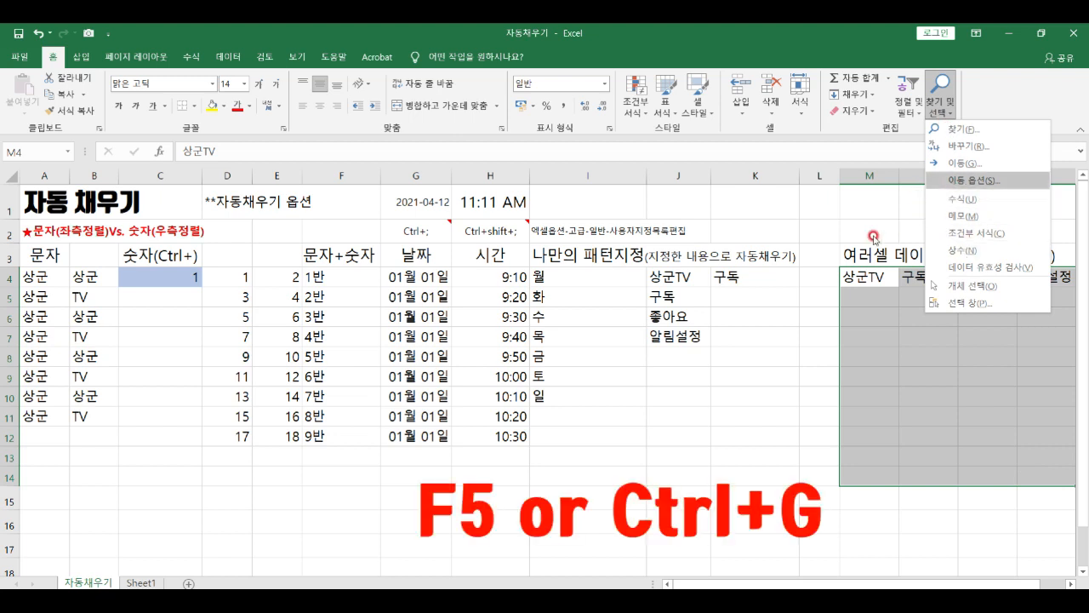
pyautogui.click(768, 339)
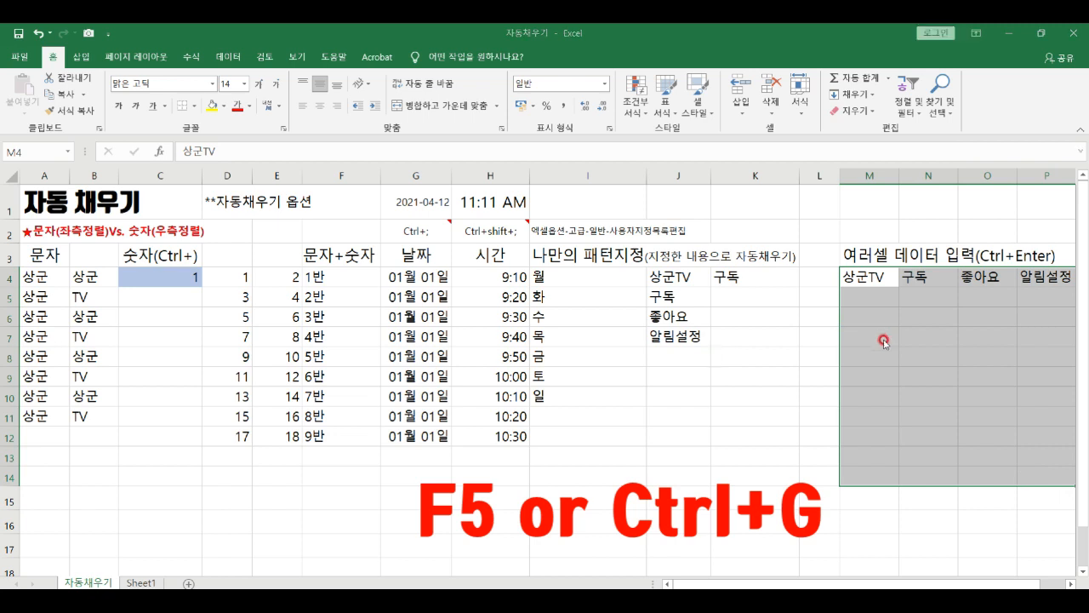
pyautogui.press('F5')
pyautogui.click(232, 423)
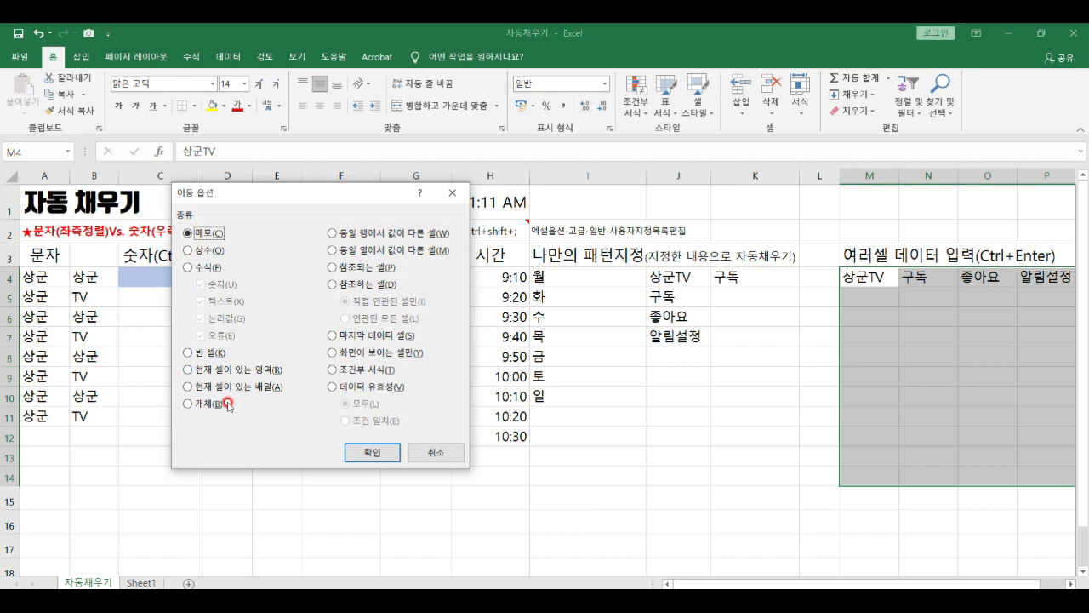
pyautogui.click(188, 353)
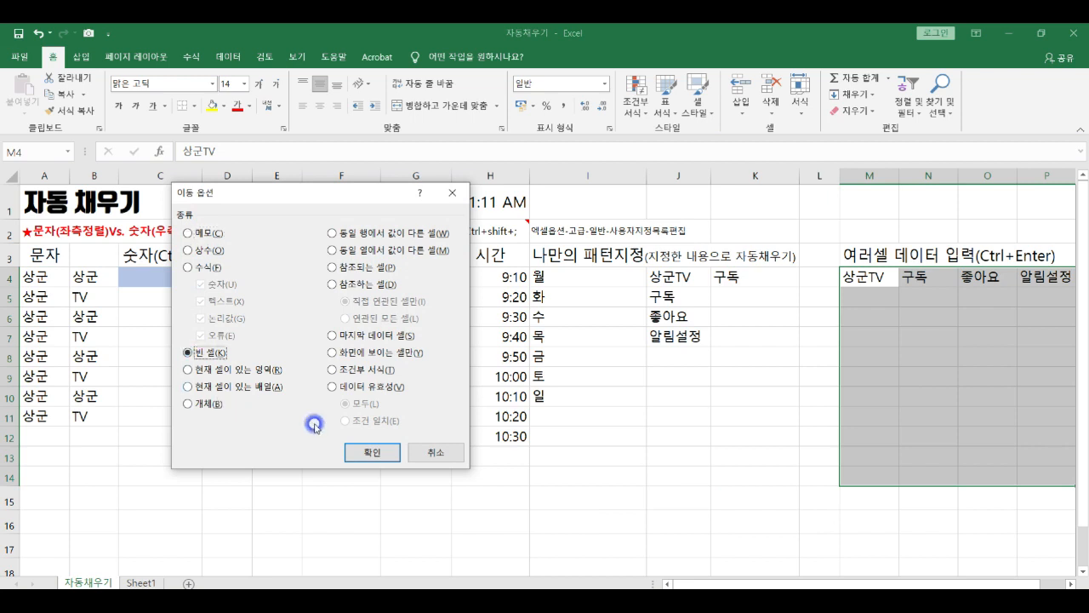
pyautogui.click(372, 455)
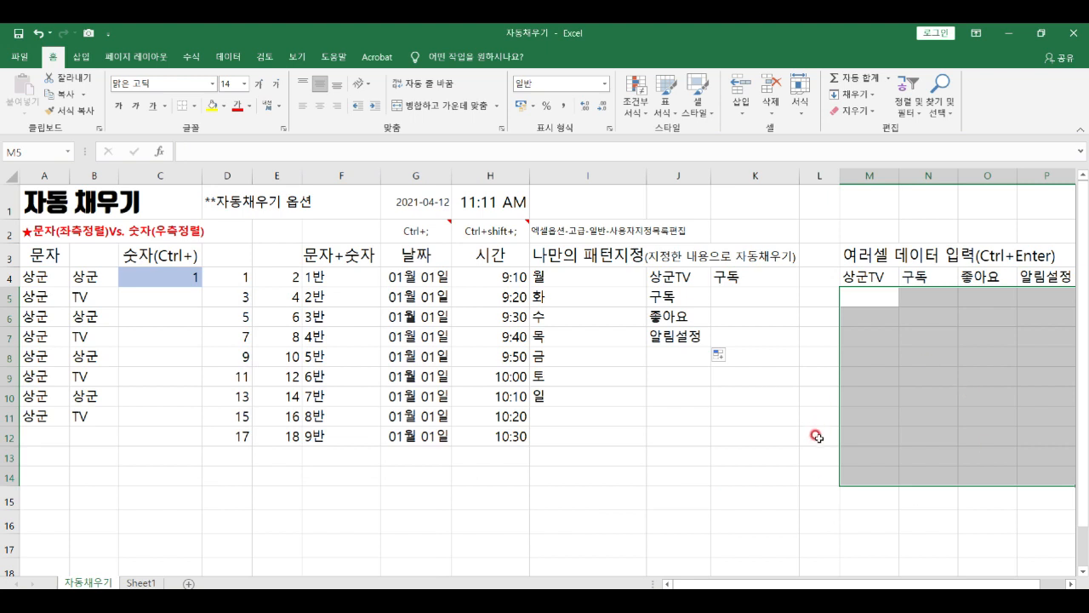
# Enter the formula =M4 into all selected blank cells at once, and check the filled block M4:P14
pyautogui.write('=')
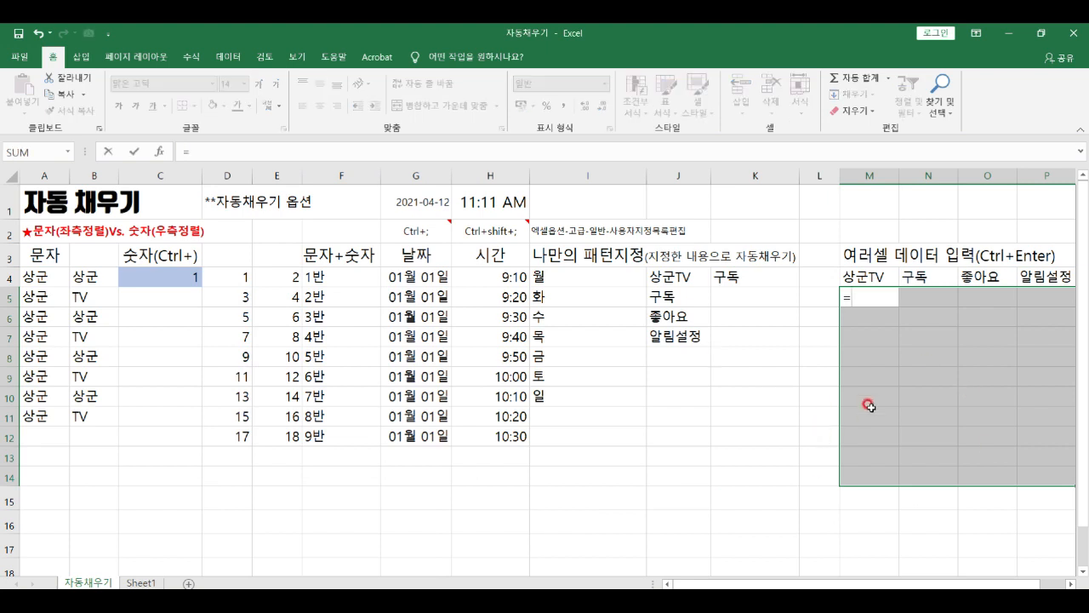
pyautogui.click(852, 273)
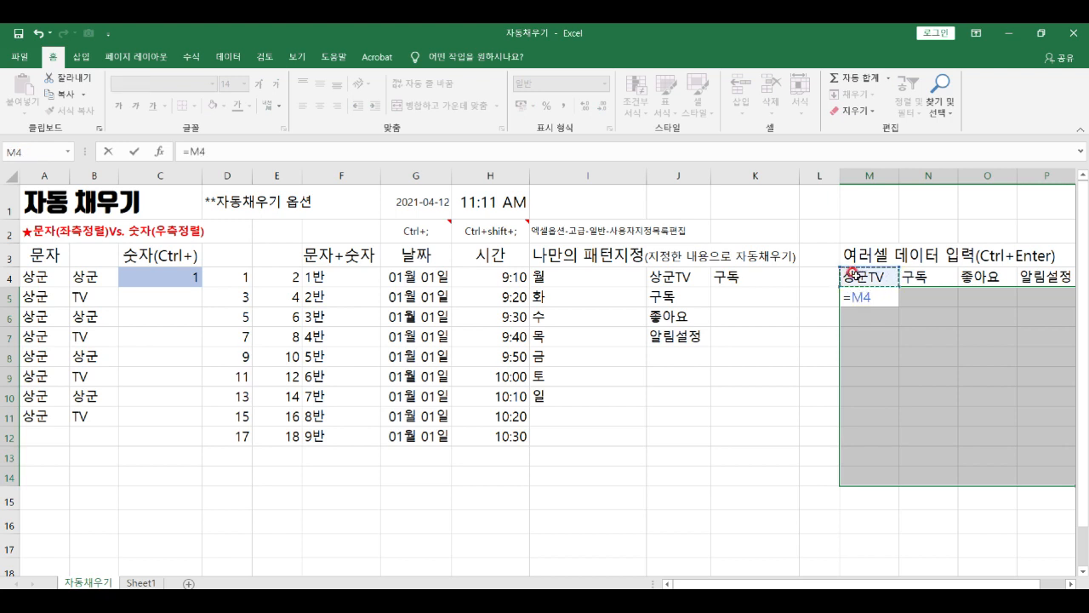
pyautogui.hotkey('ctrl', 'Return')
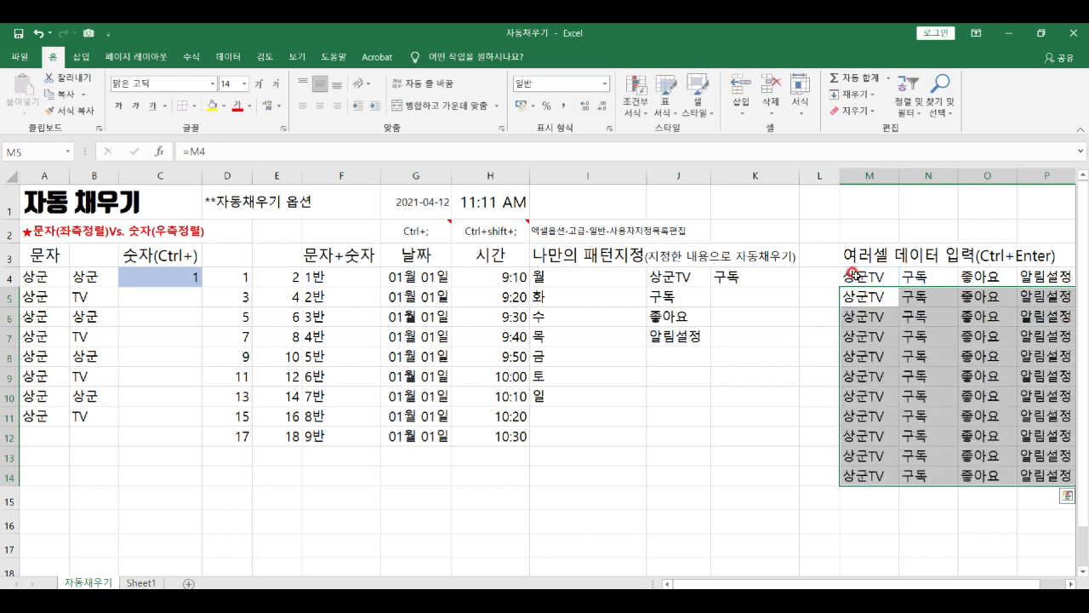
pyautogui.click(882, 351)
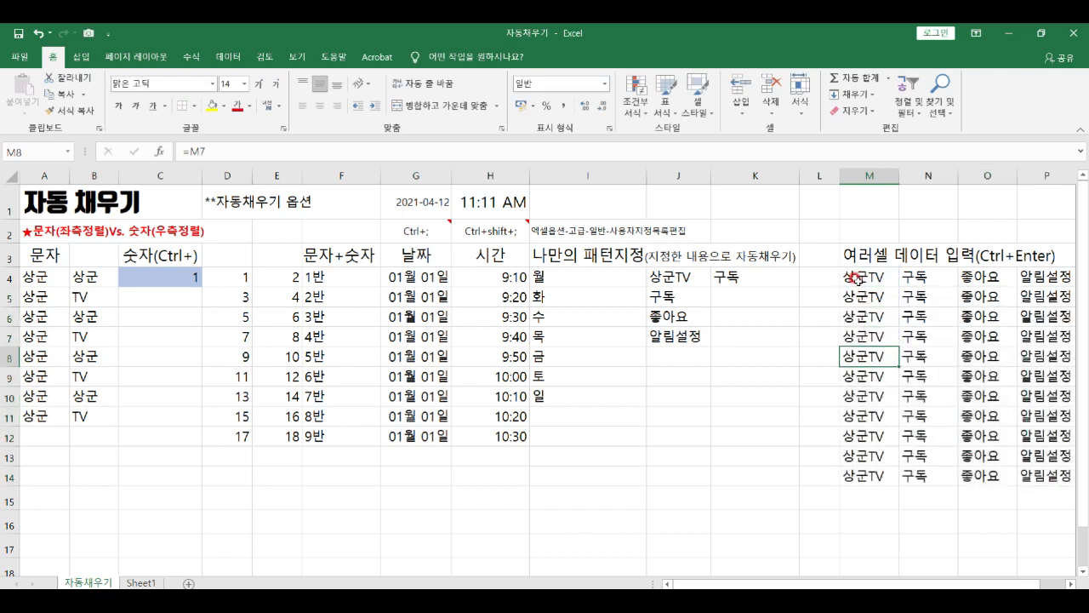
pyautogui.moveTo(854, 278); pyautogui.dragTo(1036, 471)
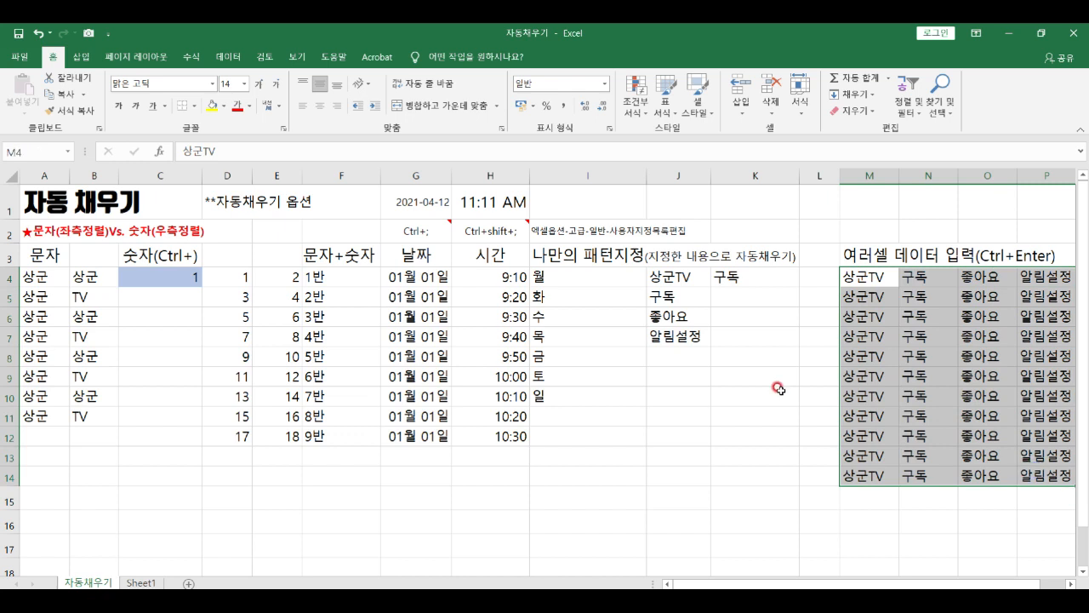